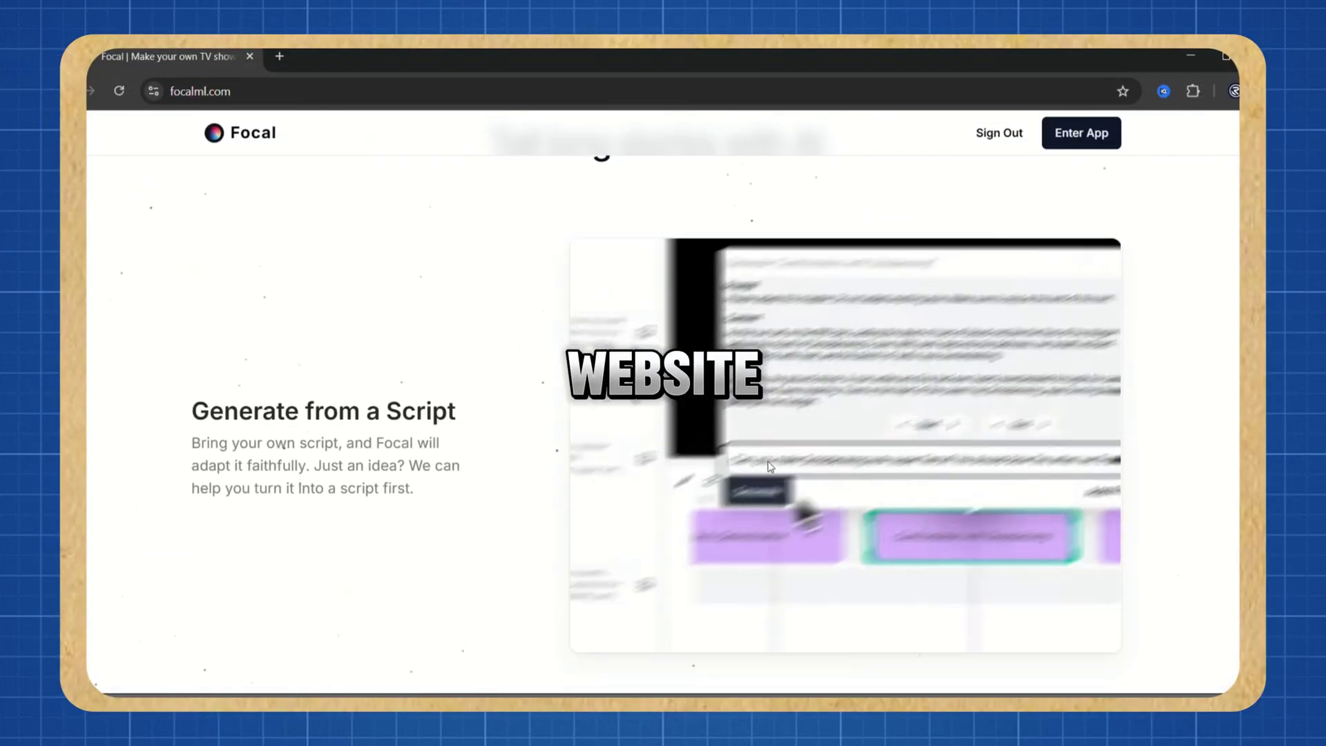
{"action": "scroll", "coordinate": [773, 456], "scroll_direction": "down", "scroll_amount": 15}
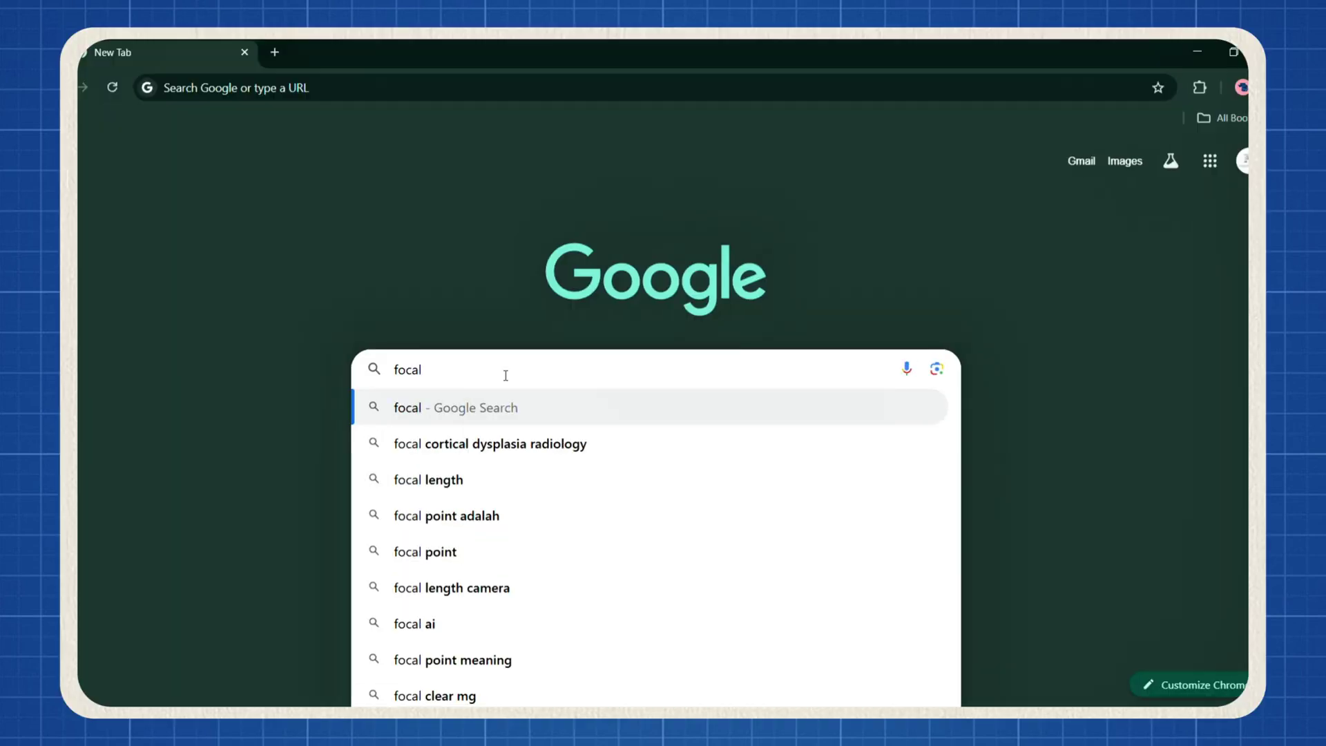
- Search Google for 'focalml' and open the 'Focal | Make your own TV shows' result
{"action": "type", "text": "ml"}
{"action": "key", "text": "Return"}
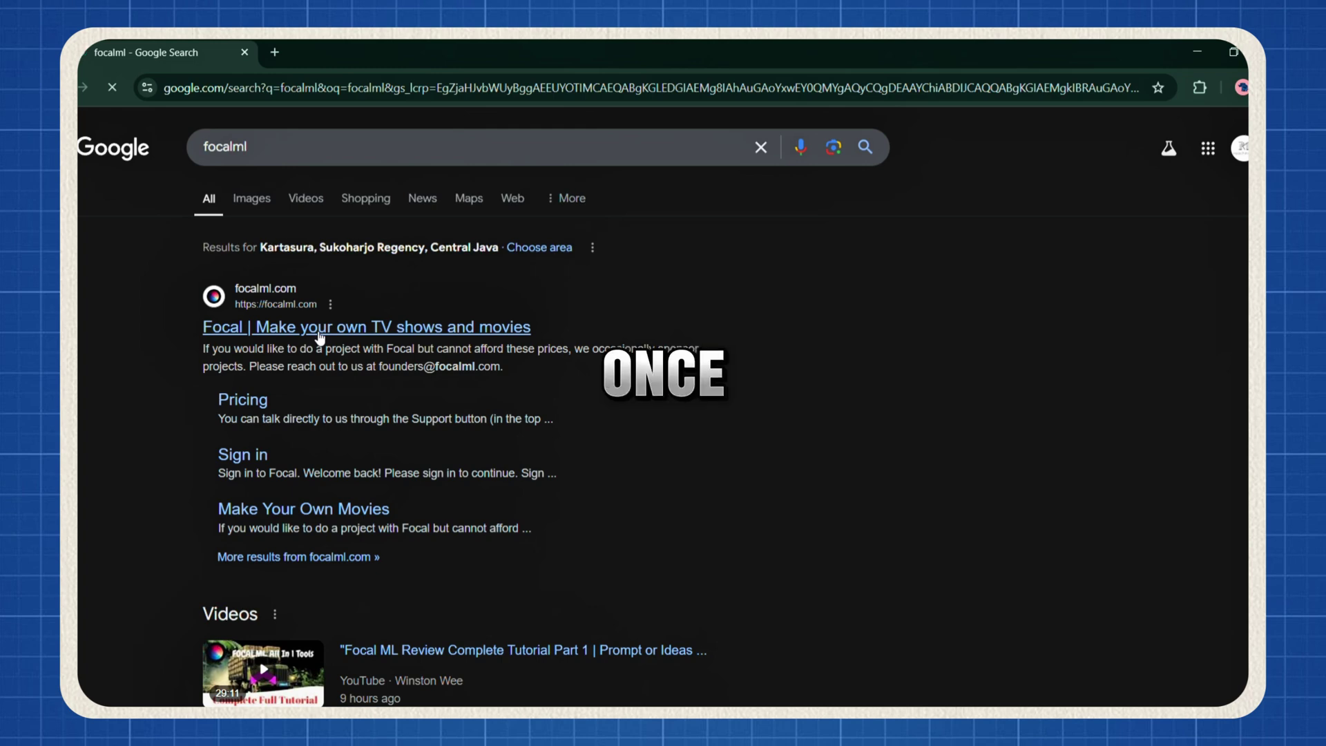
{"action": "left_click", "coordinate": [319, 335]}
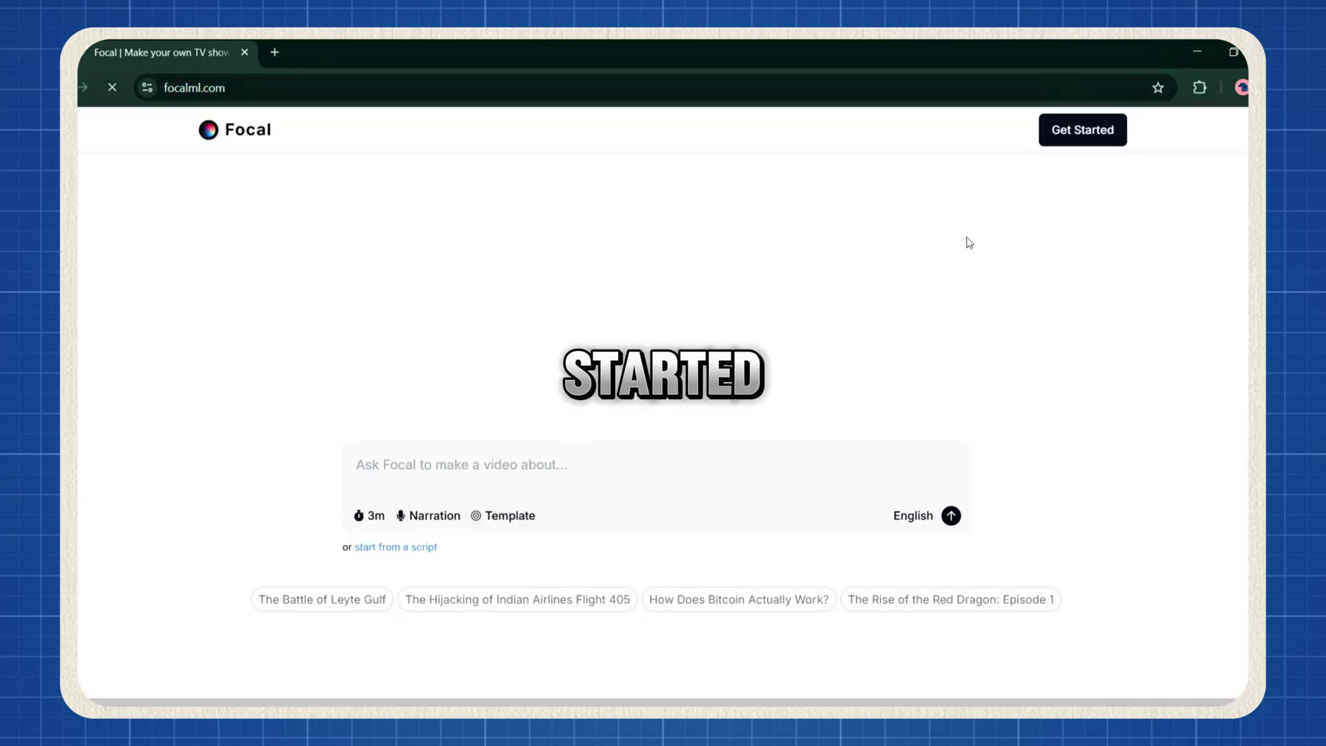
- Sign up for Focal, check the remaining credits, enter the app and launch the Tutorial video
{"action": "left_click", "coordinate": [1060, 134]}
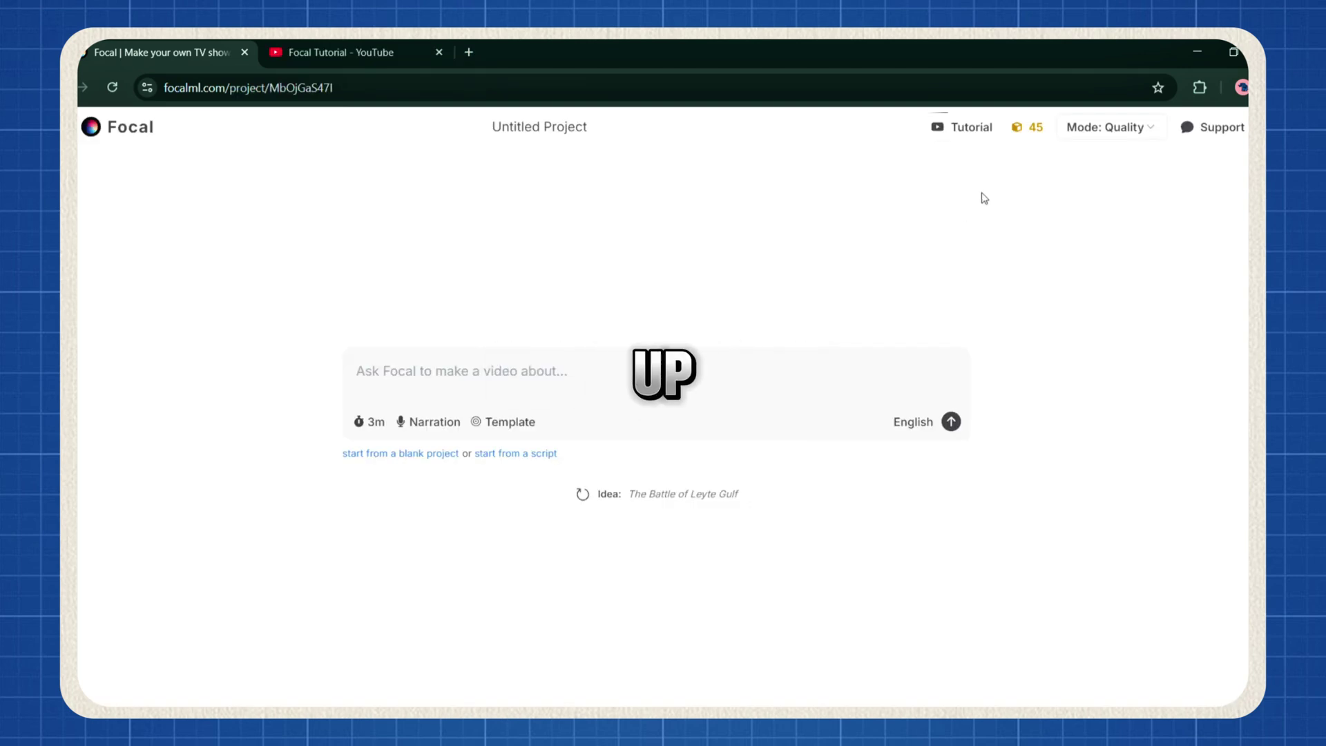
{"action": "left_click", "coordinate": [1037, 137]}
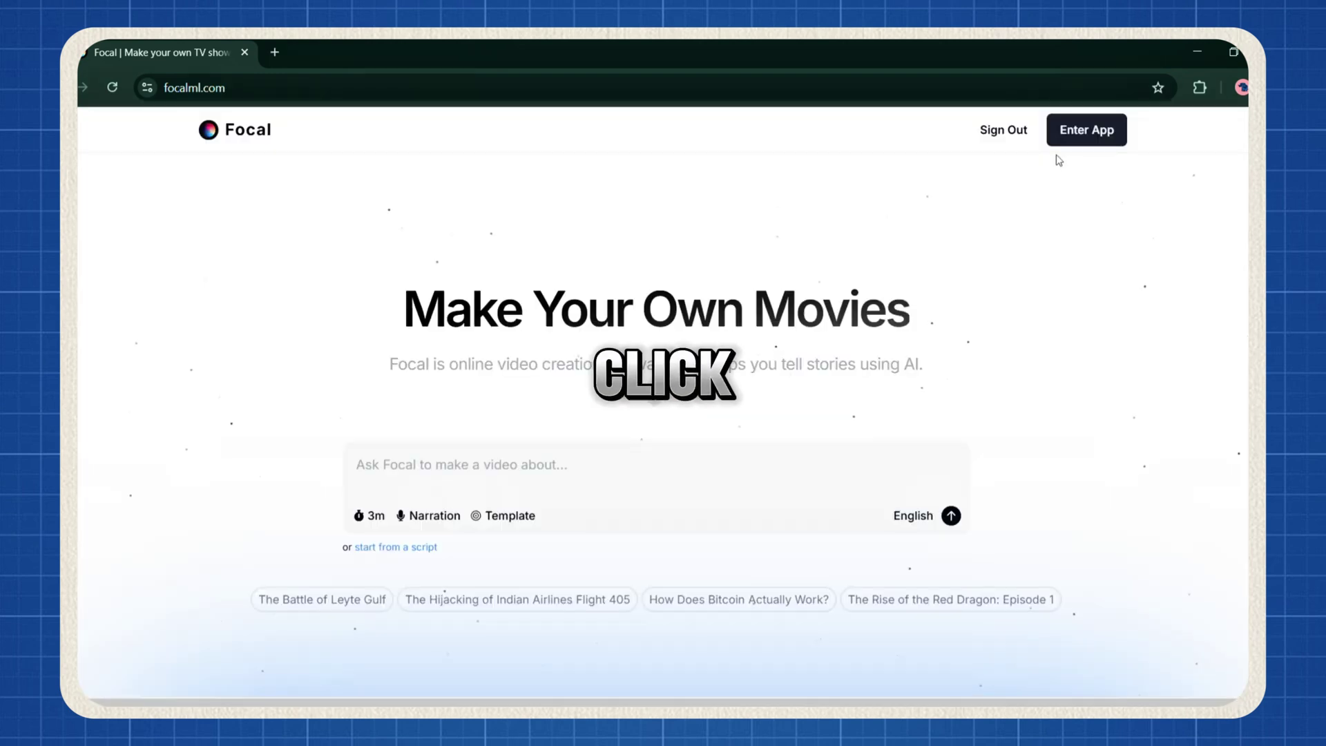
{"action": "left_click", "coordinate": [1067, 141]}
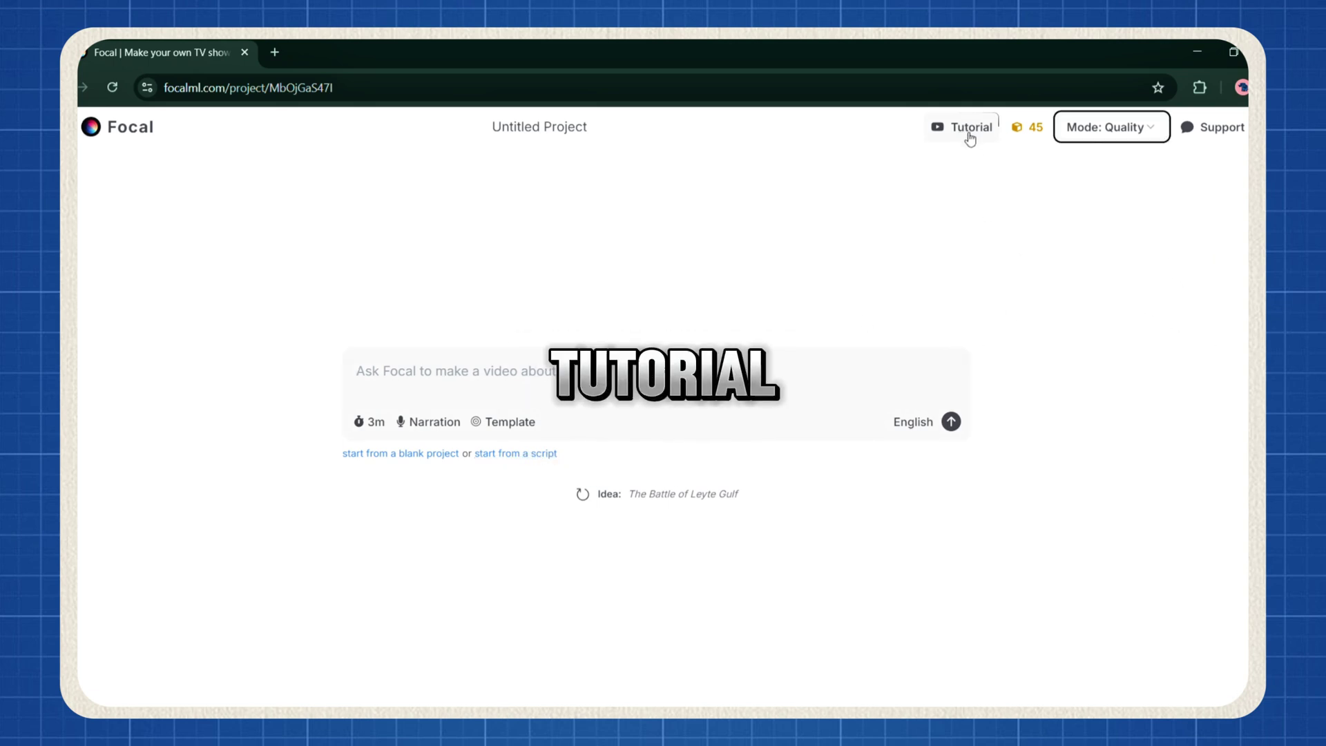
{"action": "left_click", "coordinate": [971, 133]}
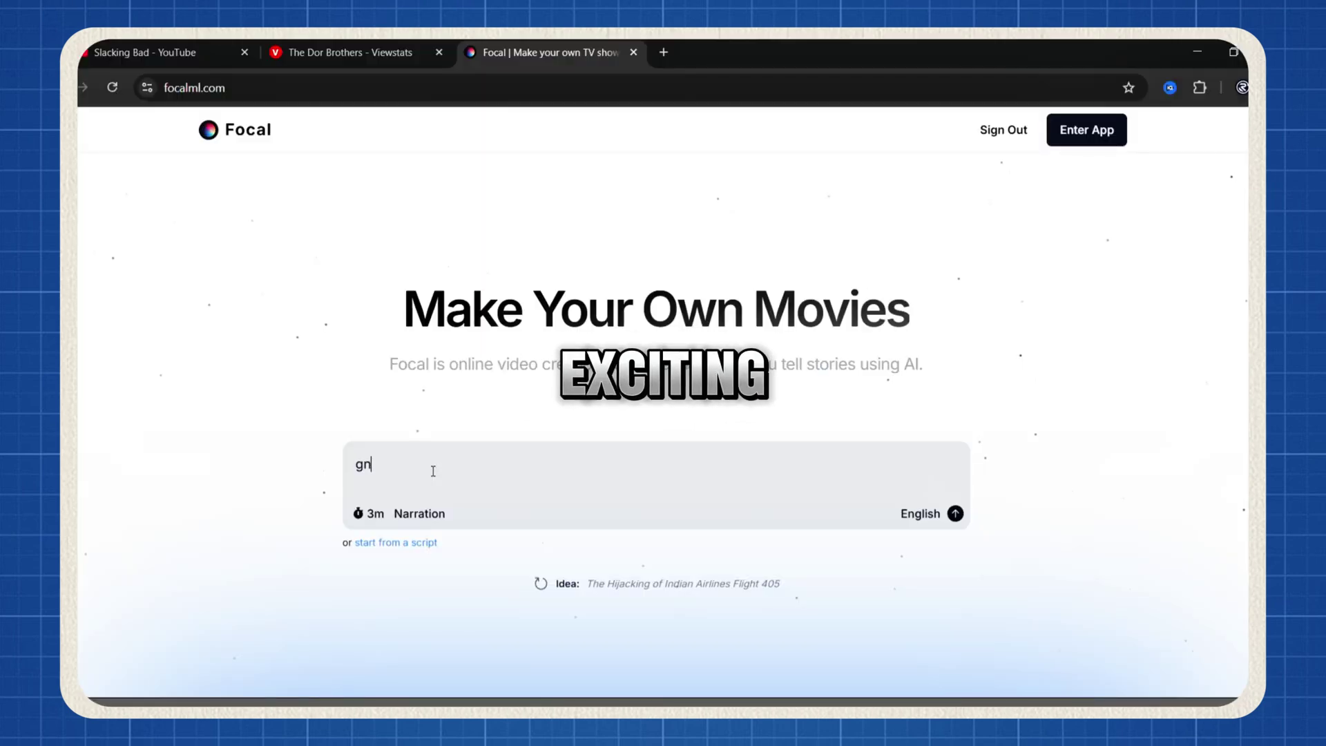
- Submit the Mars alien-fighting flamethrower short-film prompt with a 1-minute duration
{"action": "type", "text": "nerate a"}
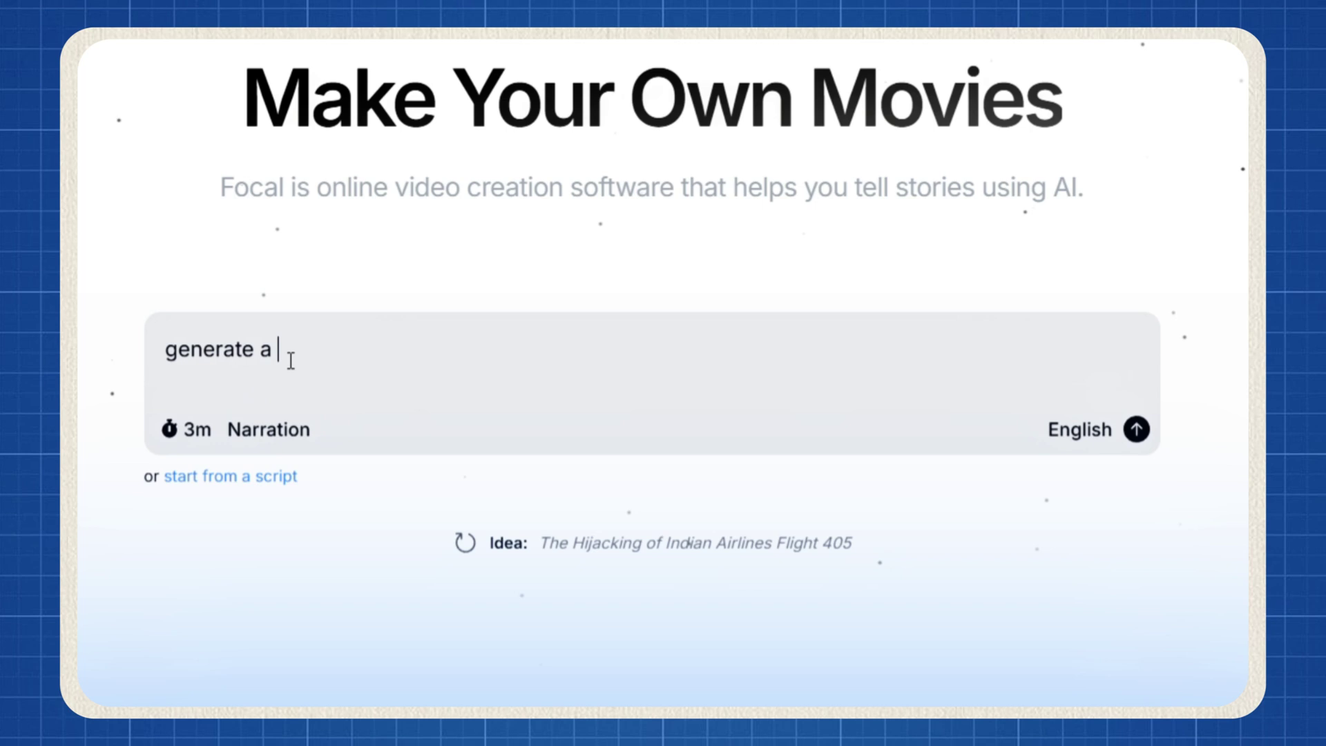
{"action": "type", "text": " short fil"}
{"action": "type", "text": "m"}
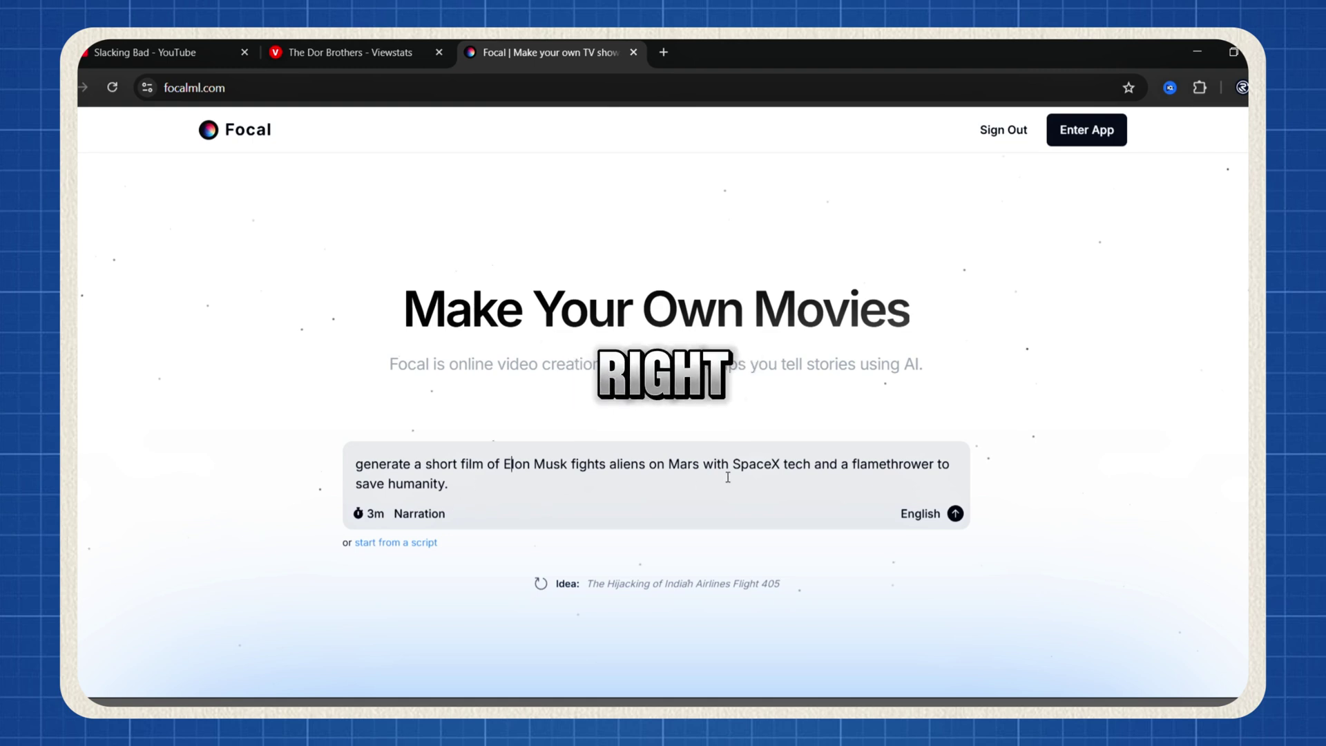
{"action": "left_click", "coordinate": [372, 513]}
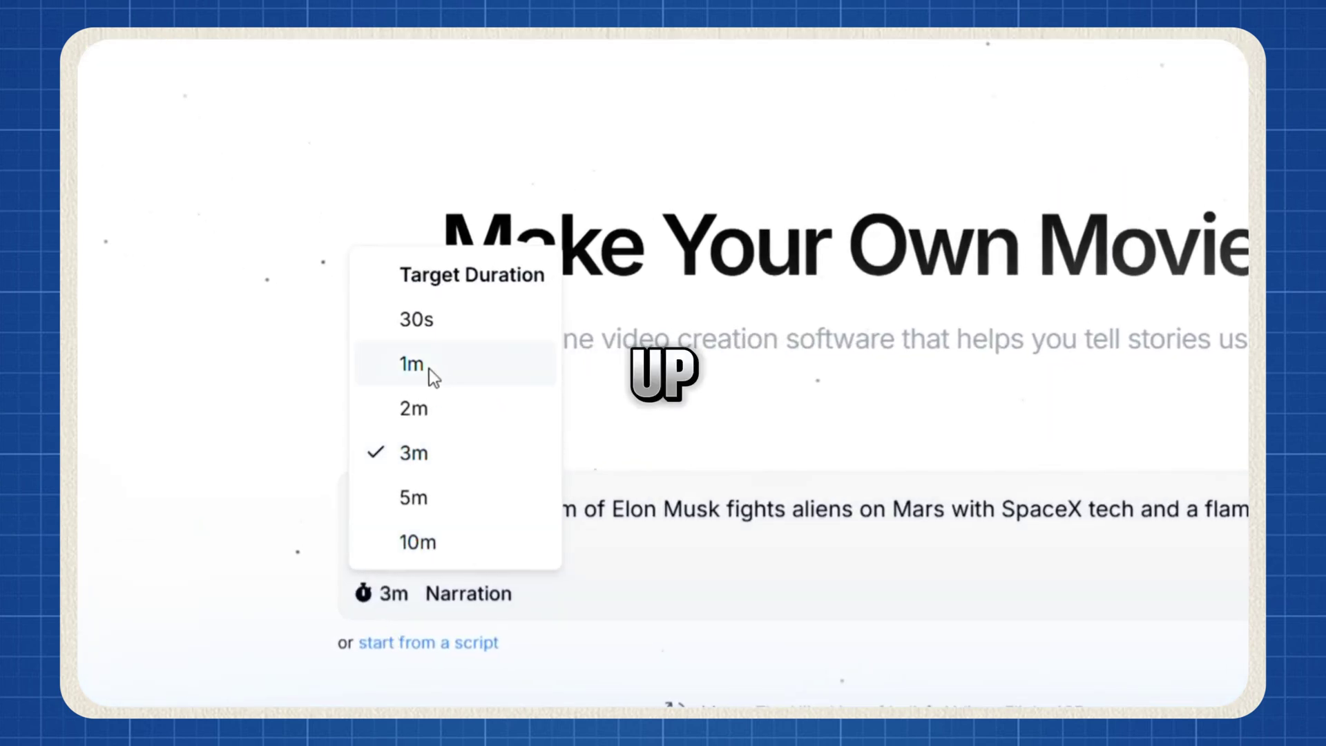
{"action": "left_click", "coordinate": [433, 373]}
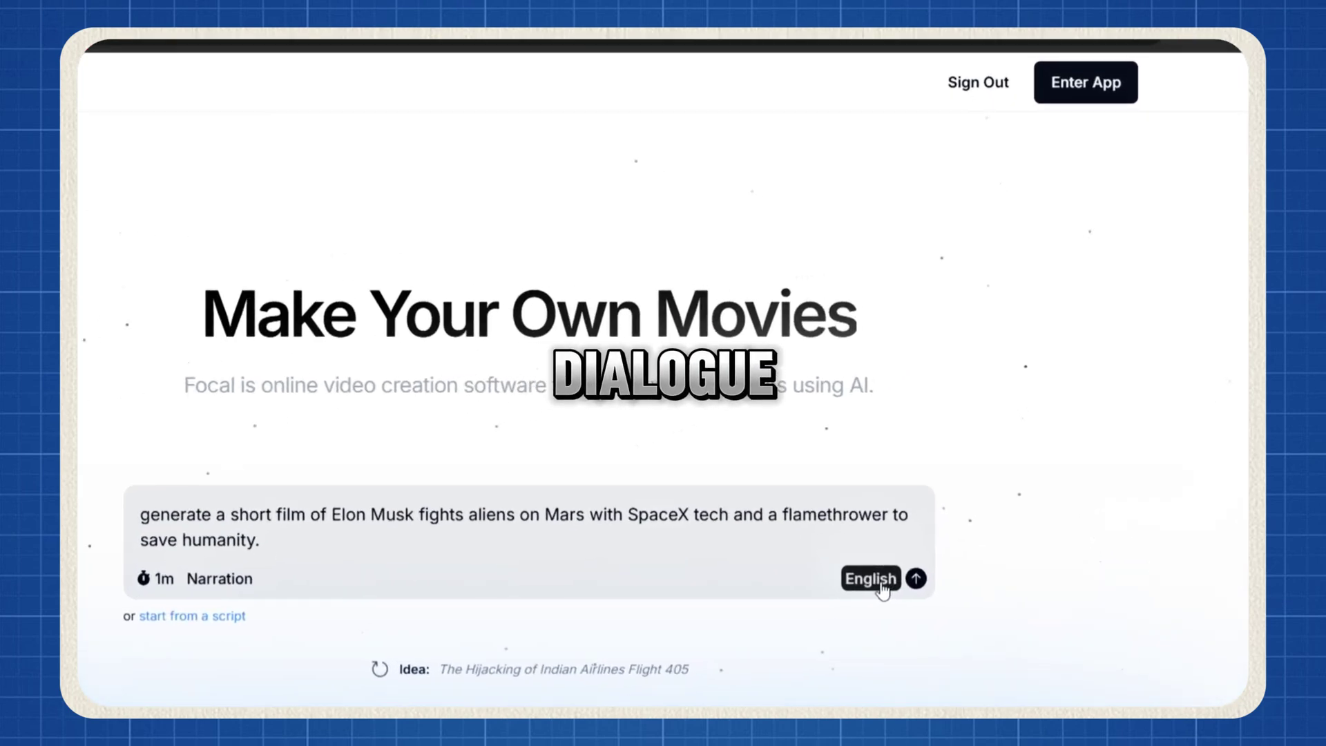
{"action": "left_click", "coordinate": [881, 586]}
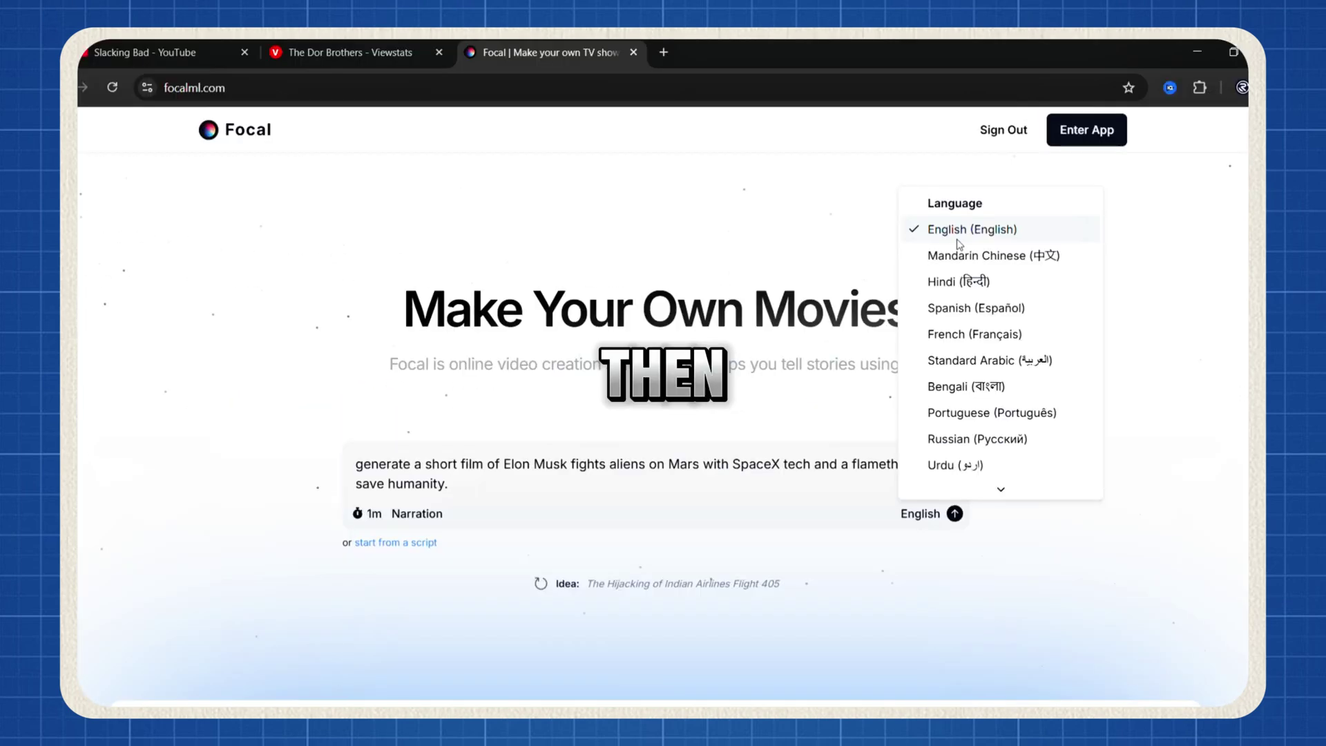
{"action": "key", "text": "Return"}
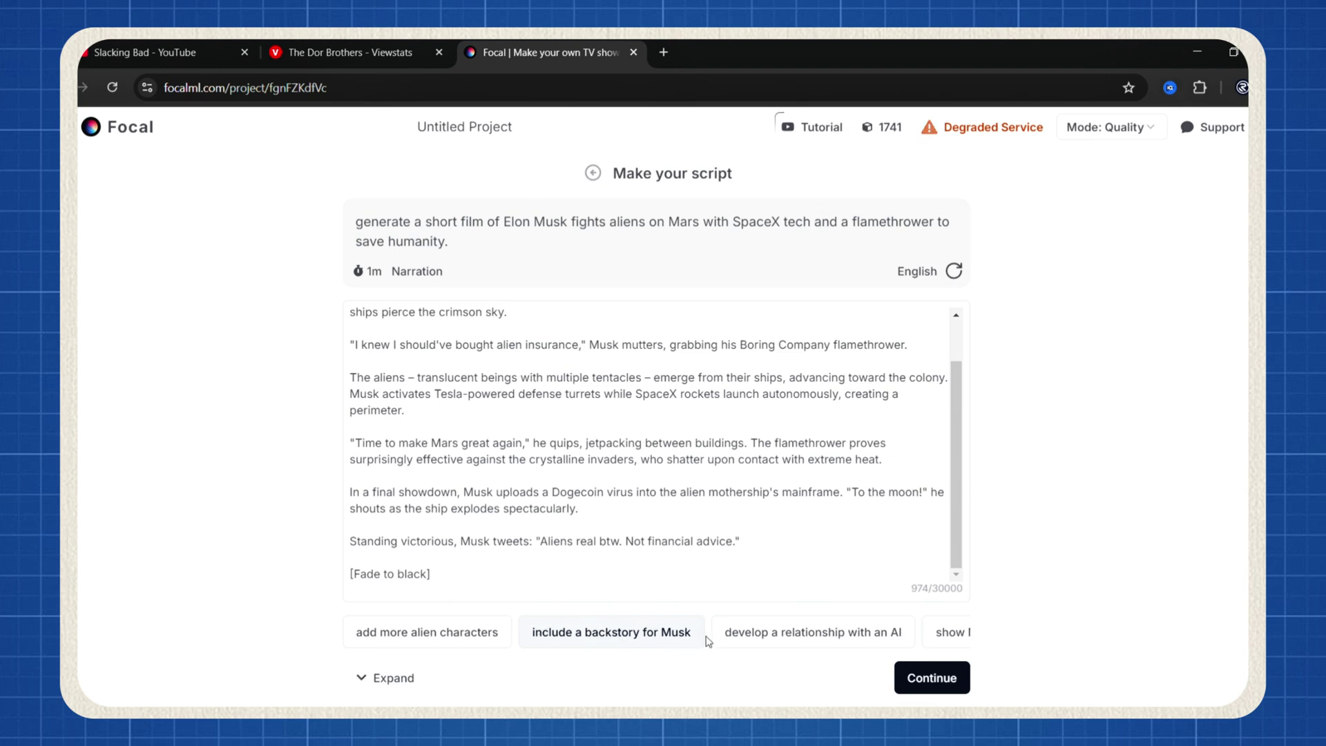
- Accept the generated 974-character English narration script and continue to project details
{"action": "left_click", "coordinate": [932, 678]}
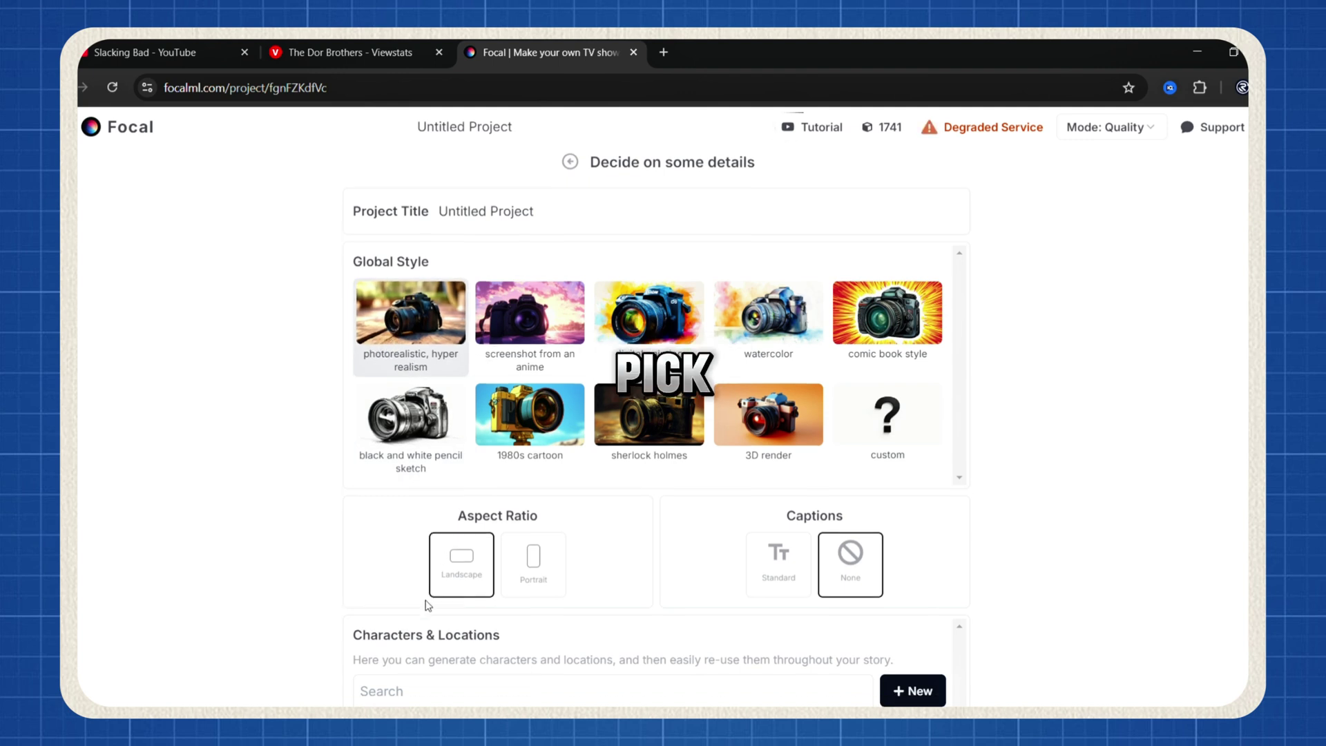
- Turn on standard captions and upload a custom picture for the main character
{"action": "scroll", "coordinate": [435, 553], "scroll_direction": "down", "scroll_amount": 3}
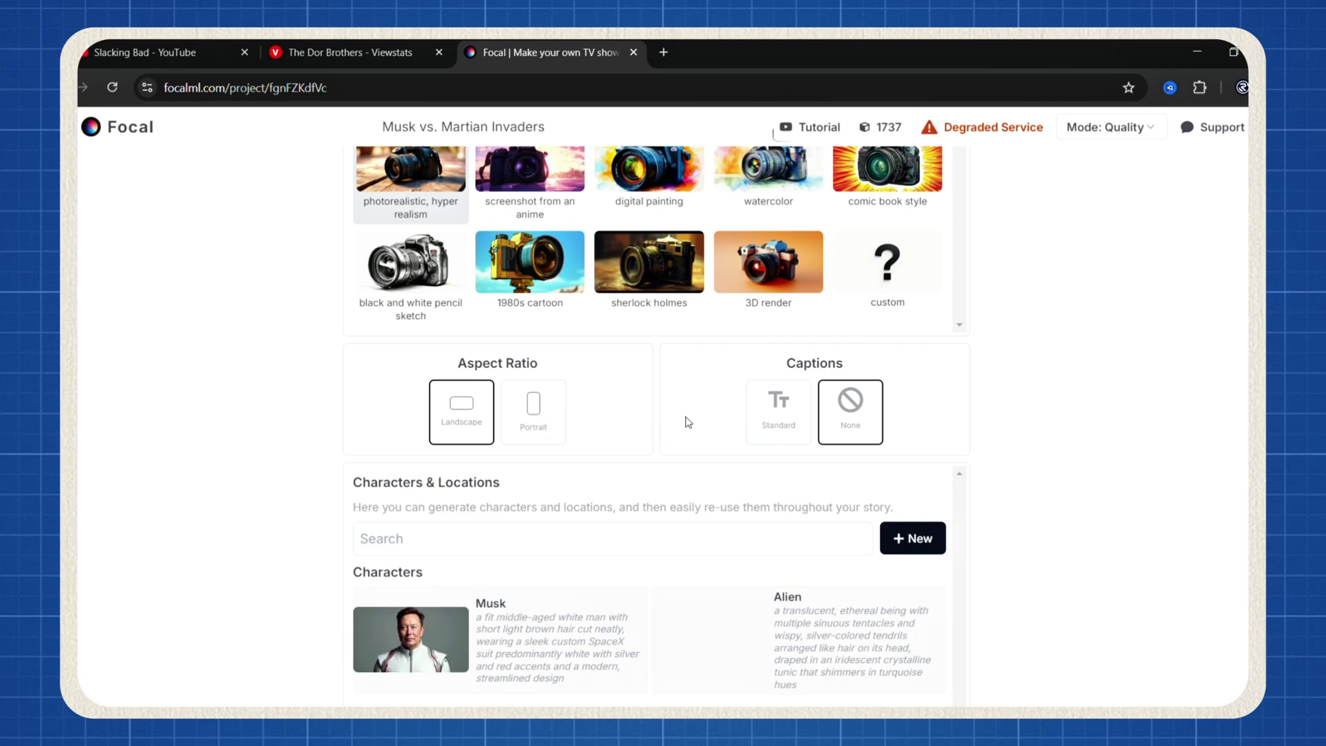
{"action": "left_click", "coordinate": [778, 421]}
{"action": "scroll", "coordinate": [587, 431], "scroll_direction": "down", "scroll_amount": 2}
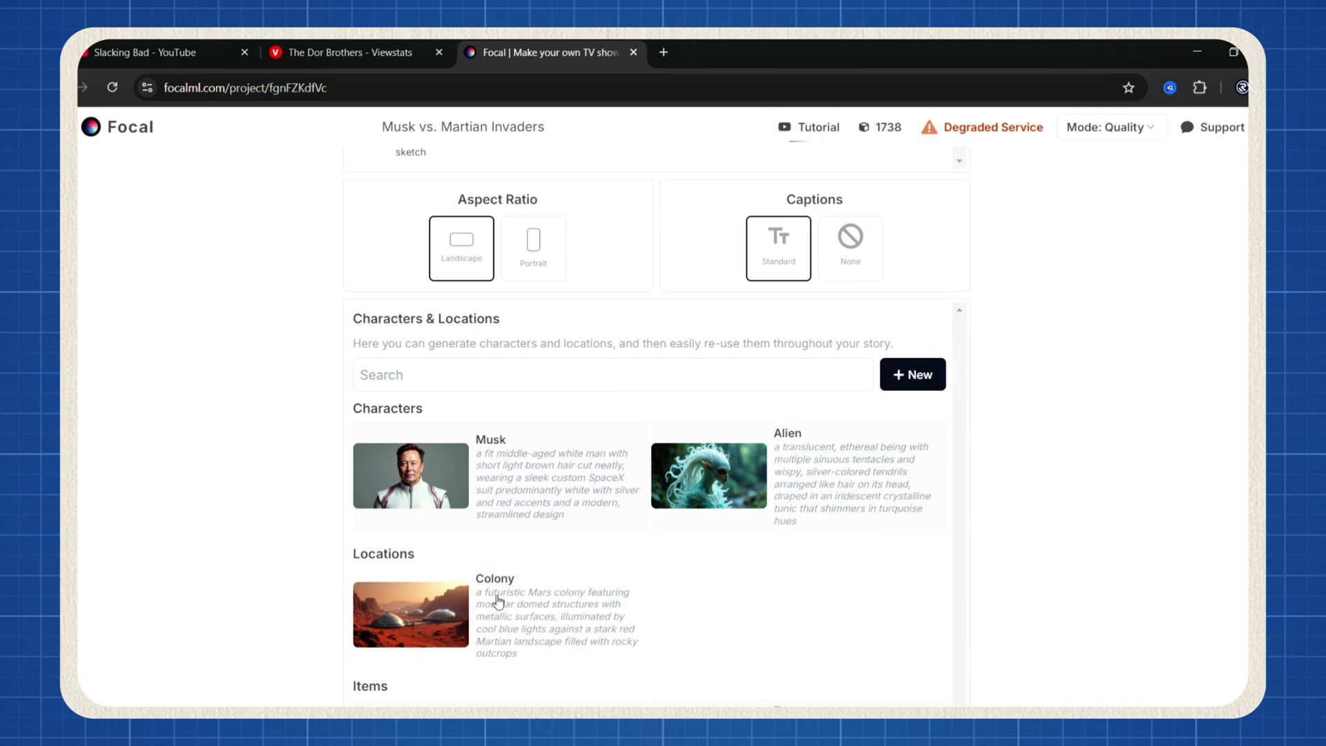
{"action": "scroll", "coordinate": [498, 601], "scroll_direction": "down", "scroll_amount": 3}
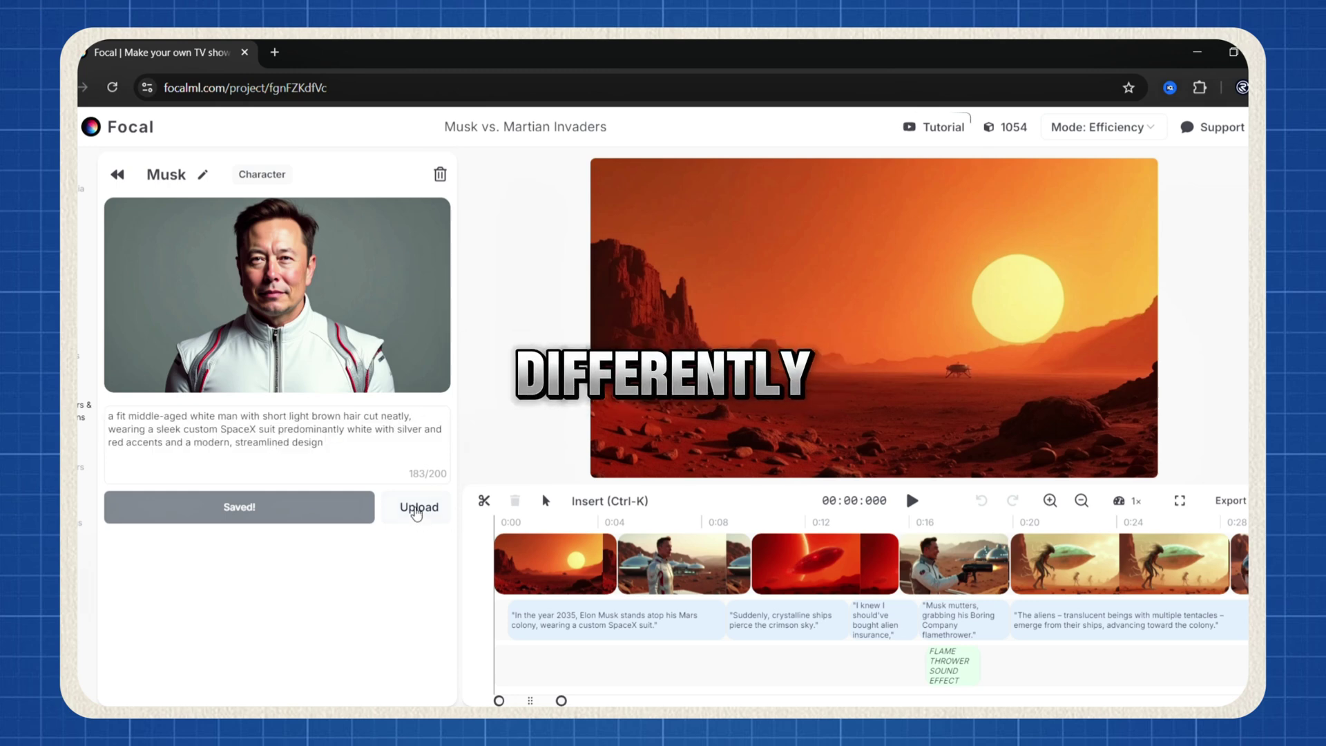
{"action": "left_click", "coordinate": [412, 509]}
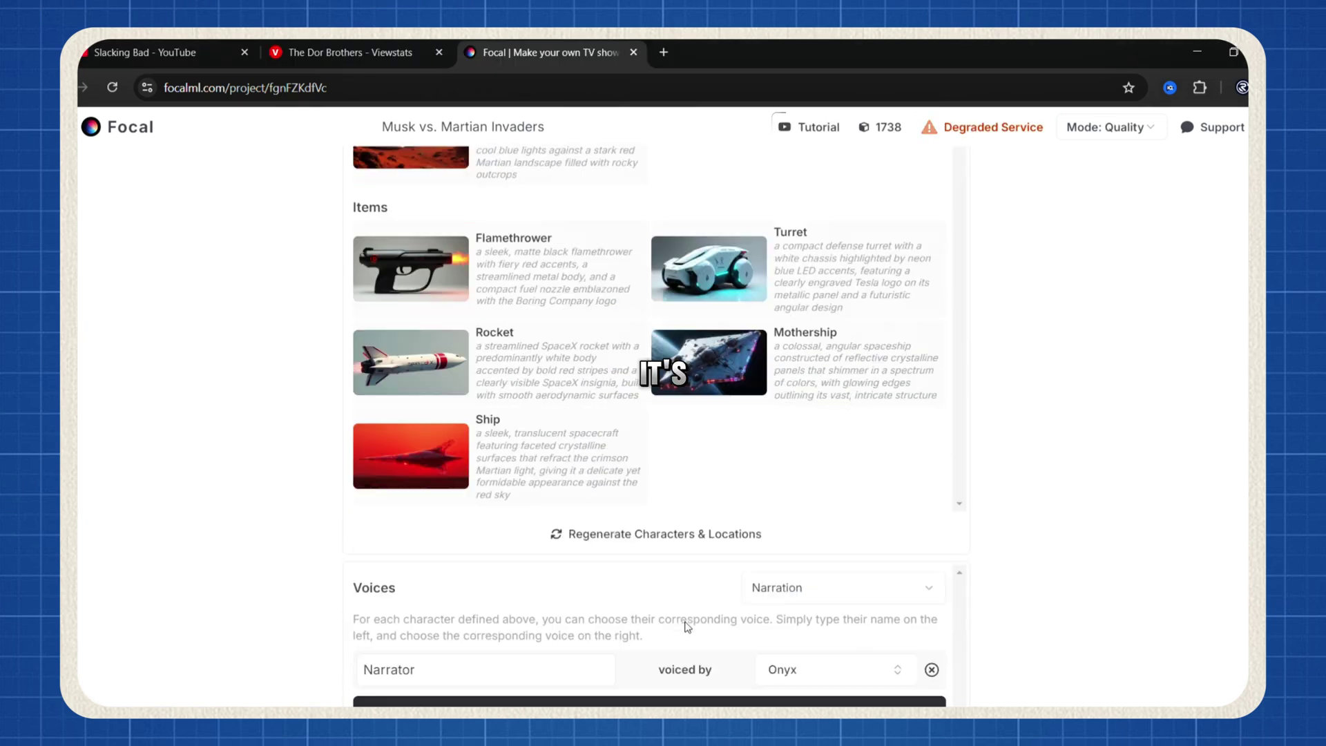
- Browse the voice list and choose Fin as the Narrator's voice
{"action": "scroll", "coordinate": [328, 537], "scroll_direction": "down", "scroll_amount": 2}
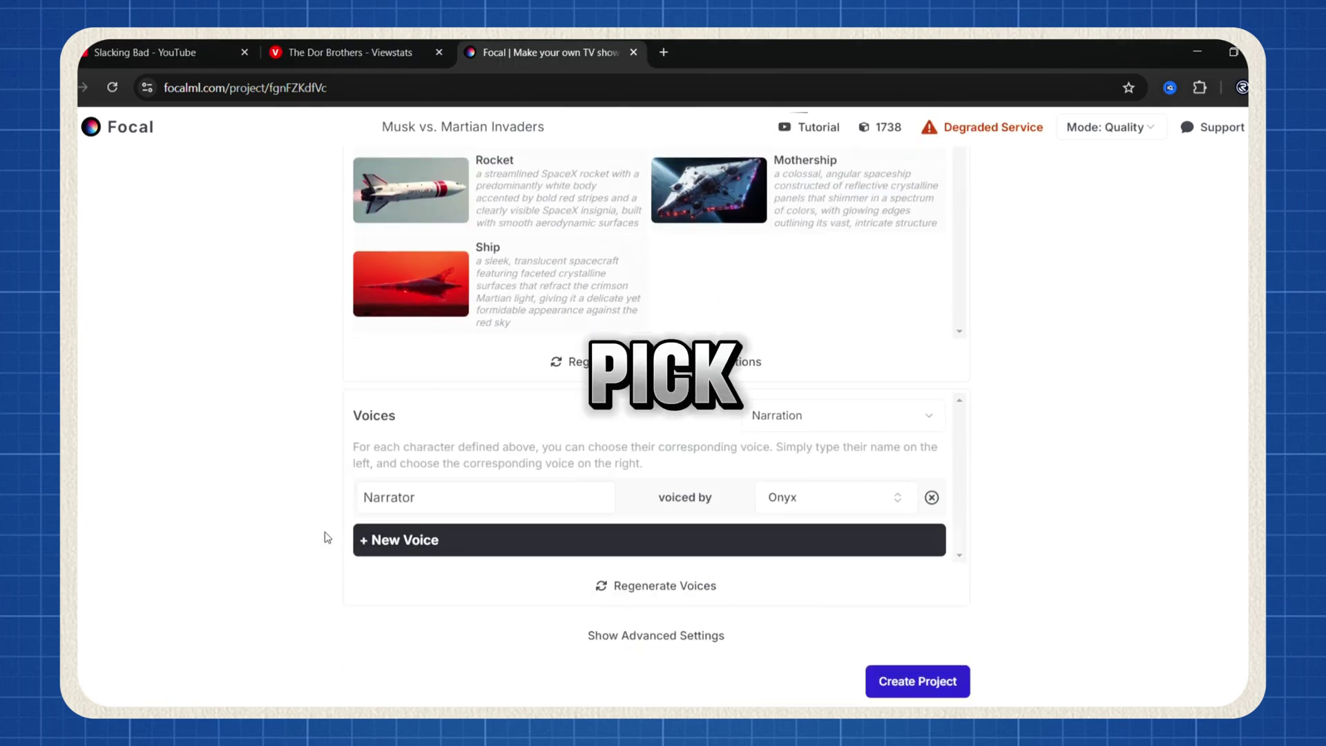
{"action": "left_click", "coordinate": [870, 501]}
{"action": "scroll", "coordinate": [876, 449], "scroll_direction": "down", "scroll_amount": 5}
{"action": "scroll", "coordinate": [859, 411], "scroll_direction": "down", "scroll_amount": 3}
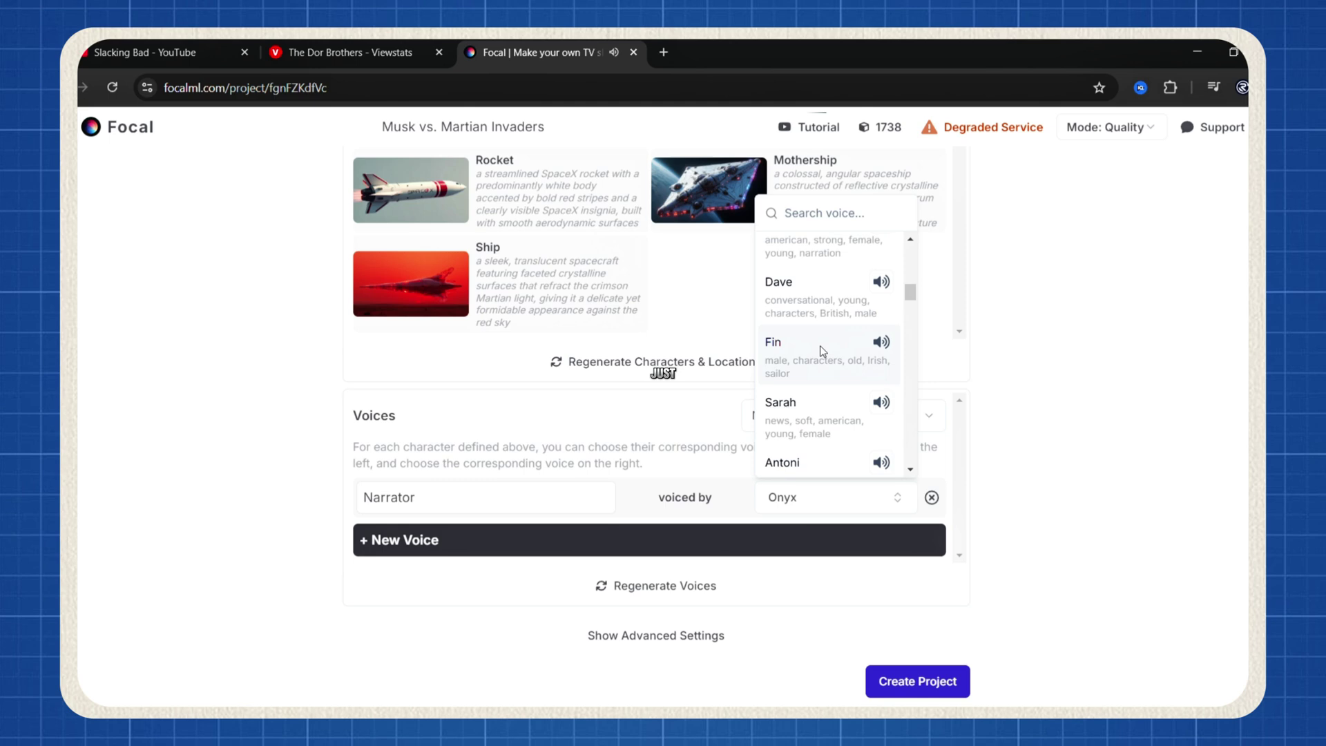
{"action": "left_click", "coordinate": [779, 343]}
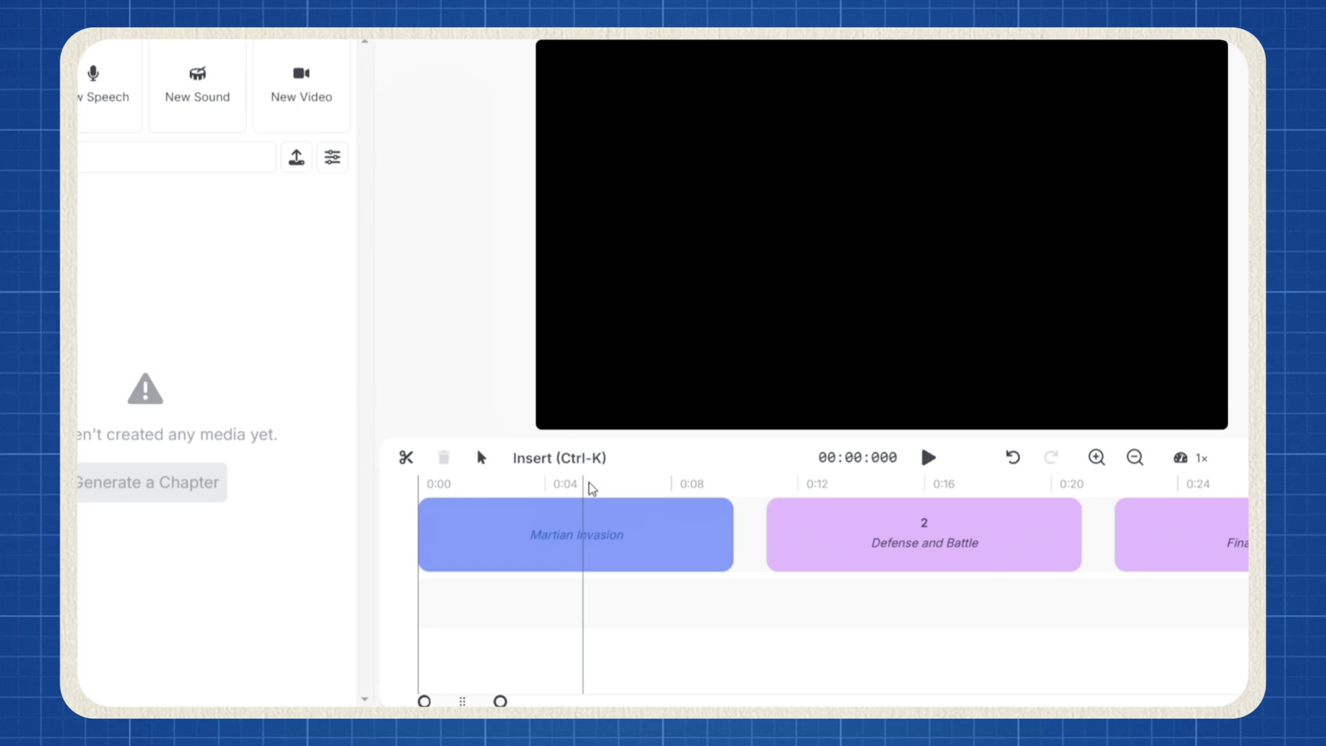
- Generate the Martian Invasion chapter's scenes from its plot and accept them into the timeline
{"action": "left_click", "coordinate": [546, 544]}
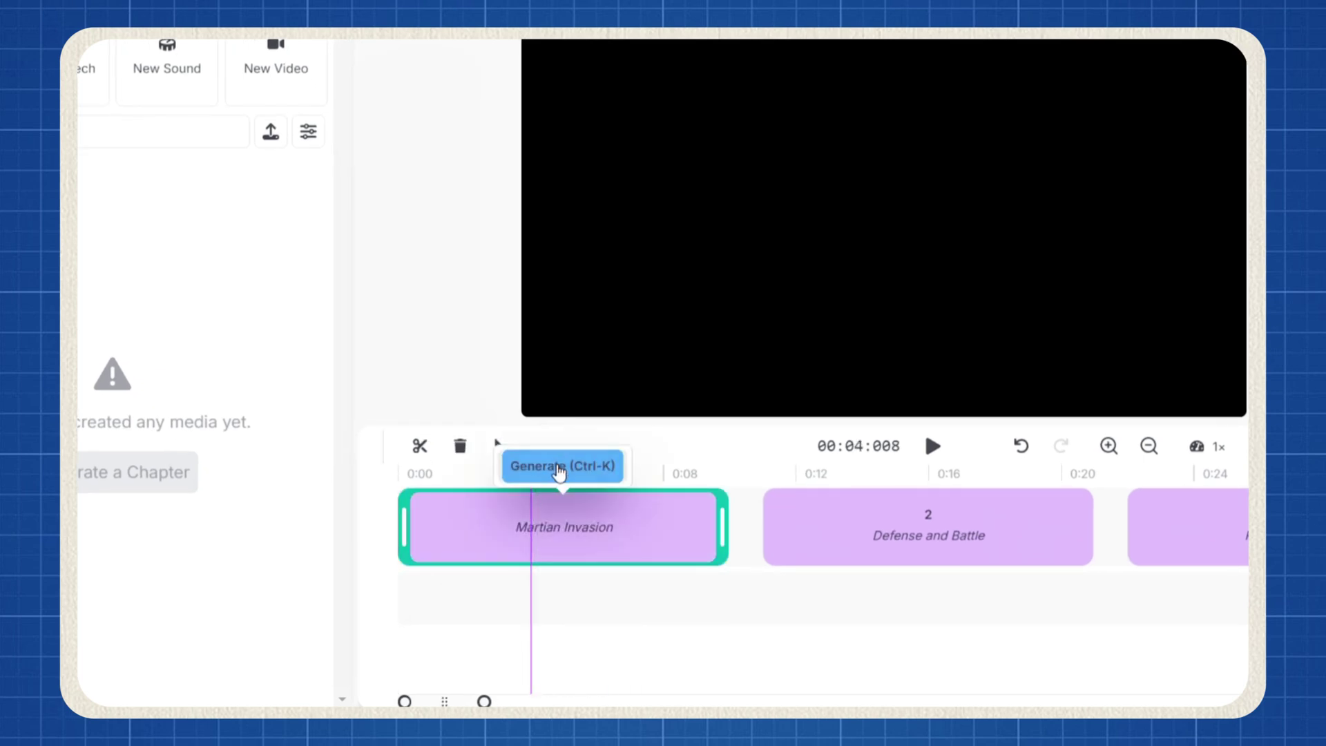
{"action": "left_click", "coordinate": [561, 467]}
{"action": "left_click", "coordinate": [251, 462]}
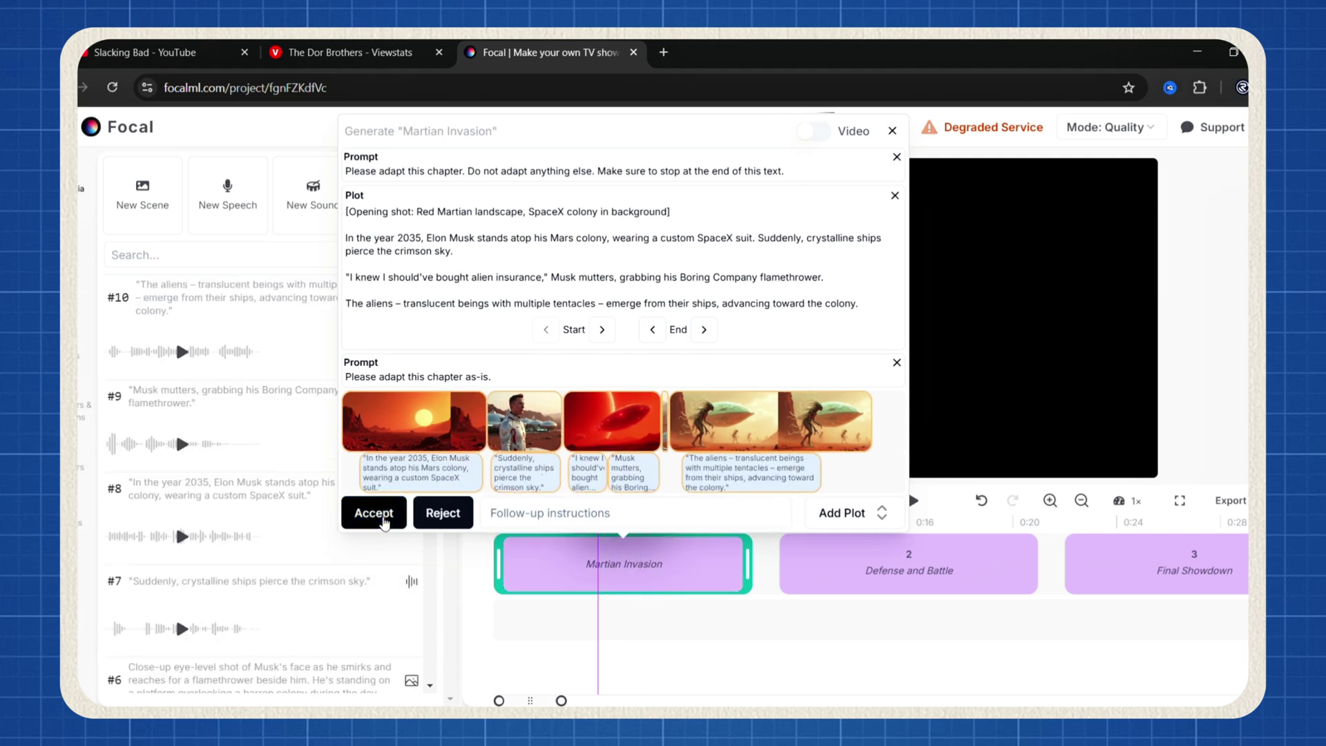
{"action": "left_click", "coordinate": [366, 513]}
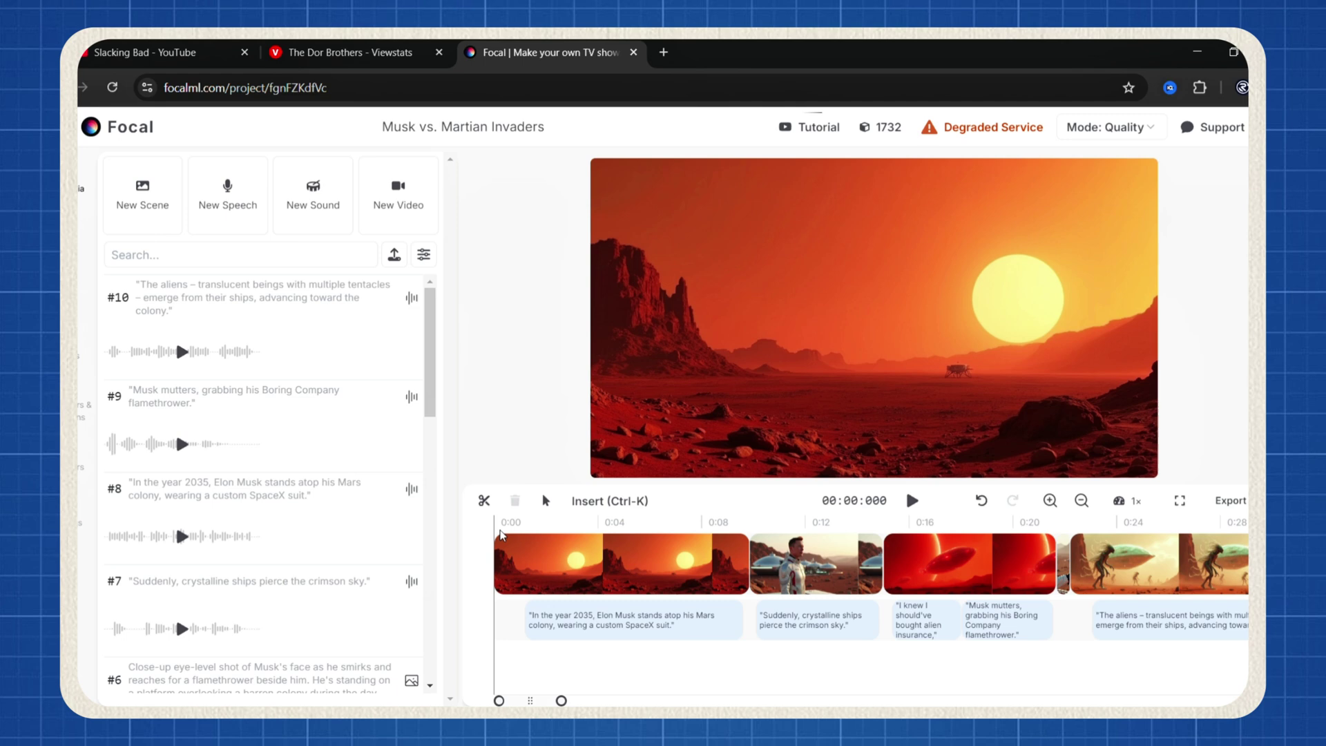
- Drag the red ship clip into the empty slot after the Musk standing shot
{"action": "left_click", "coordinate": [606, 563]}
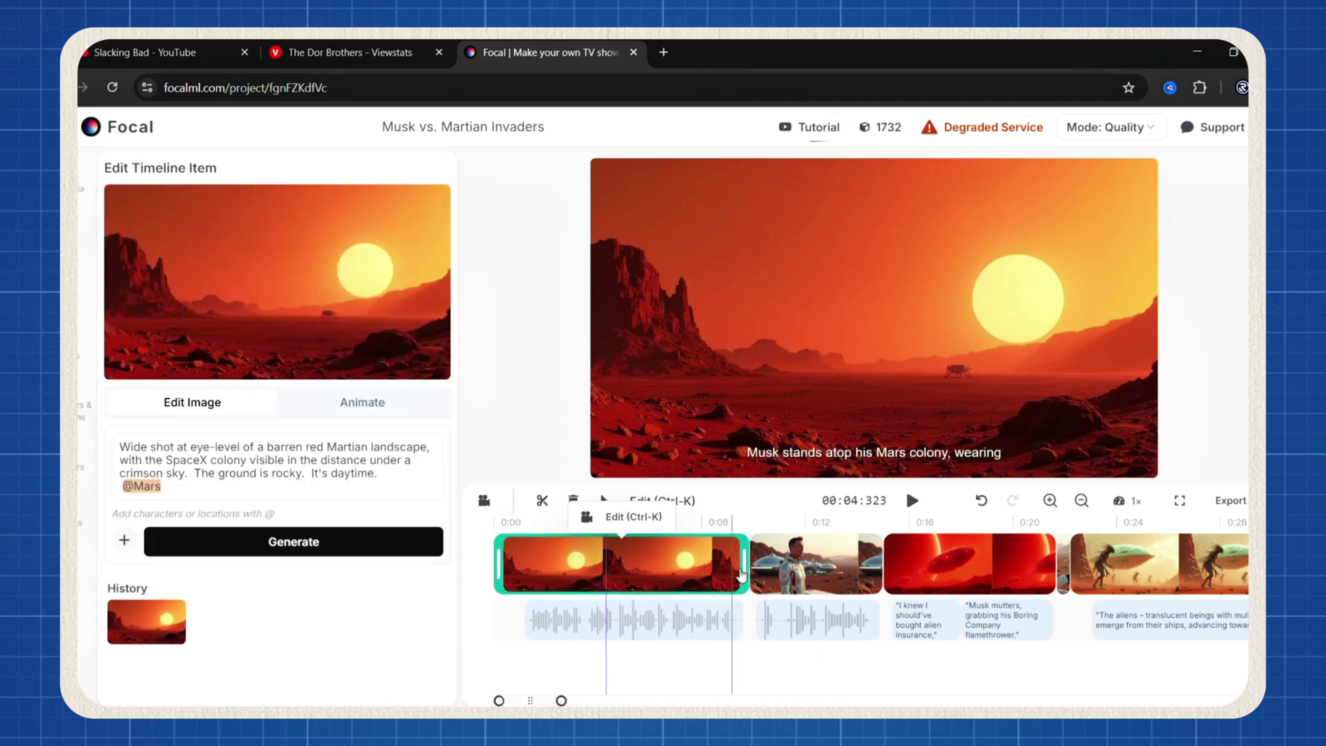
{"action": "left_click", "coordinate": [795, 563]}
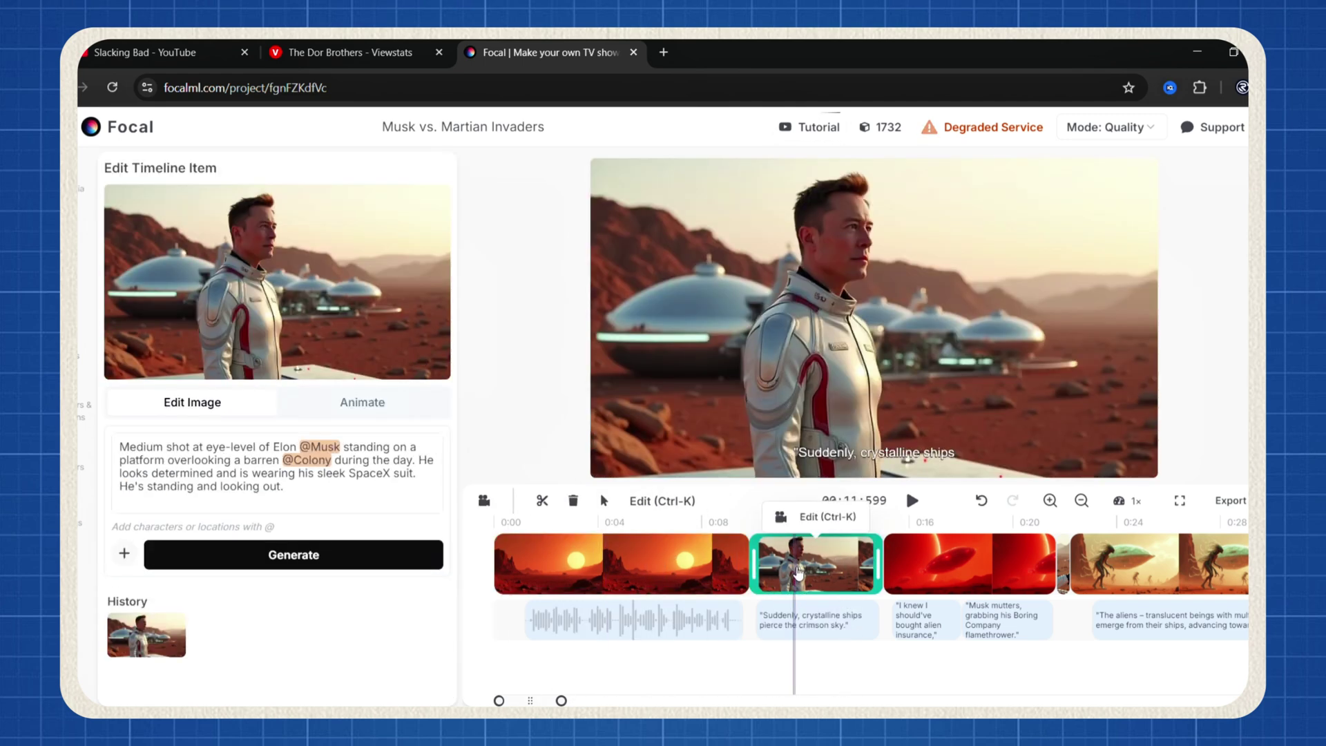
{"action": "left_click", "coordinate": [934, 593]}
{"action": "left_click", "coordinate": [1126, 584]}
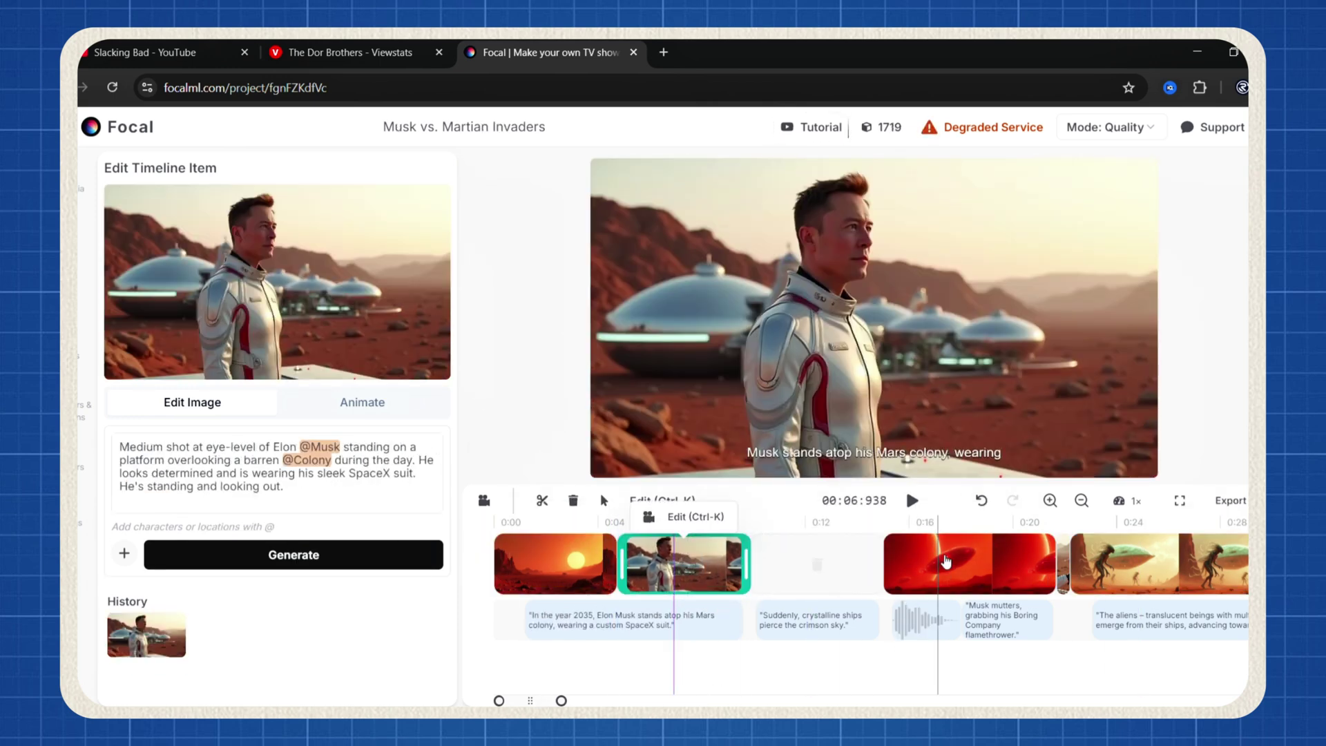
{"action": "left_click_drag", "start_coordinate": [967, 563], "coordinate": [815, 563]}
{"action": "left_click", "coordinate": [1067, 575]}
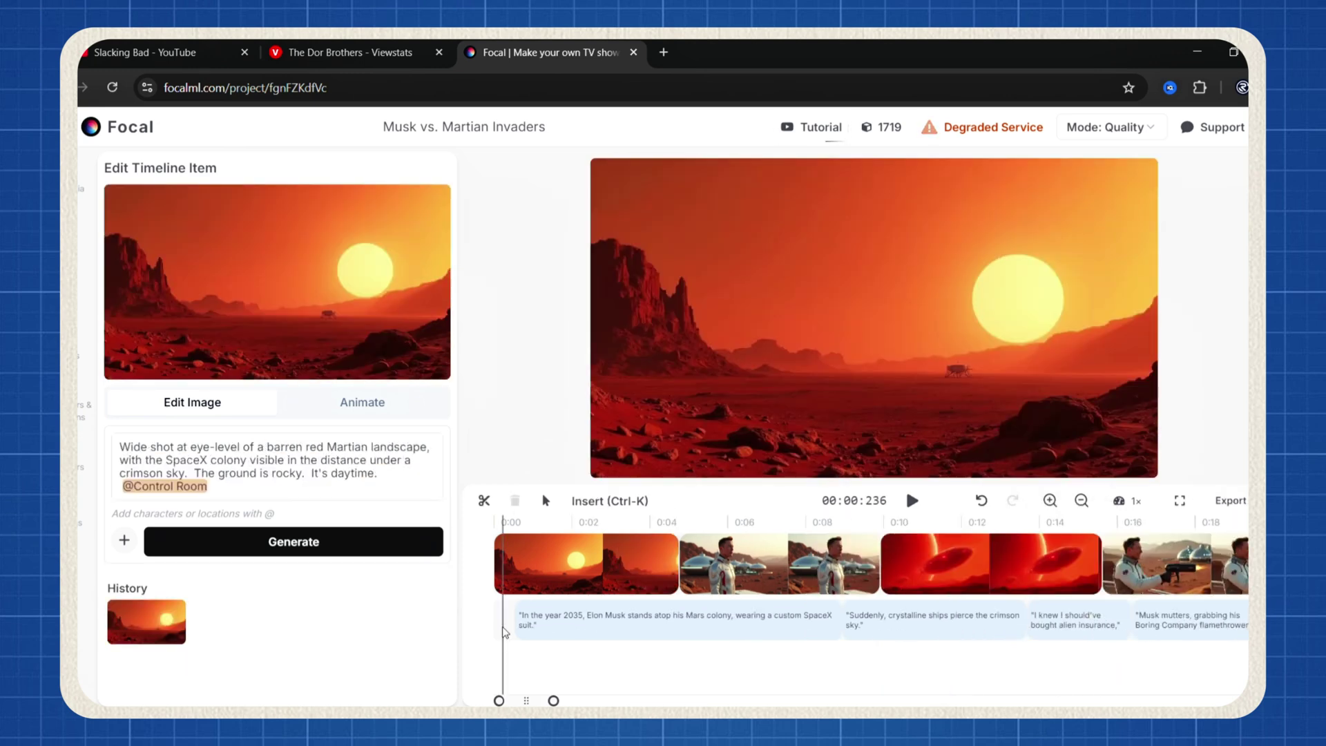
- Animate the opening Mars landscape clip with a slow zoom toward the colony
{"action": "left_click", "coordinate": [546, 570]}
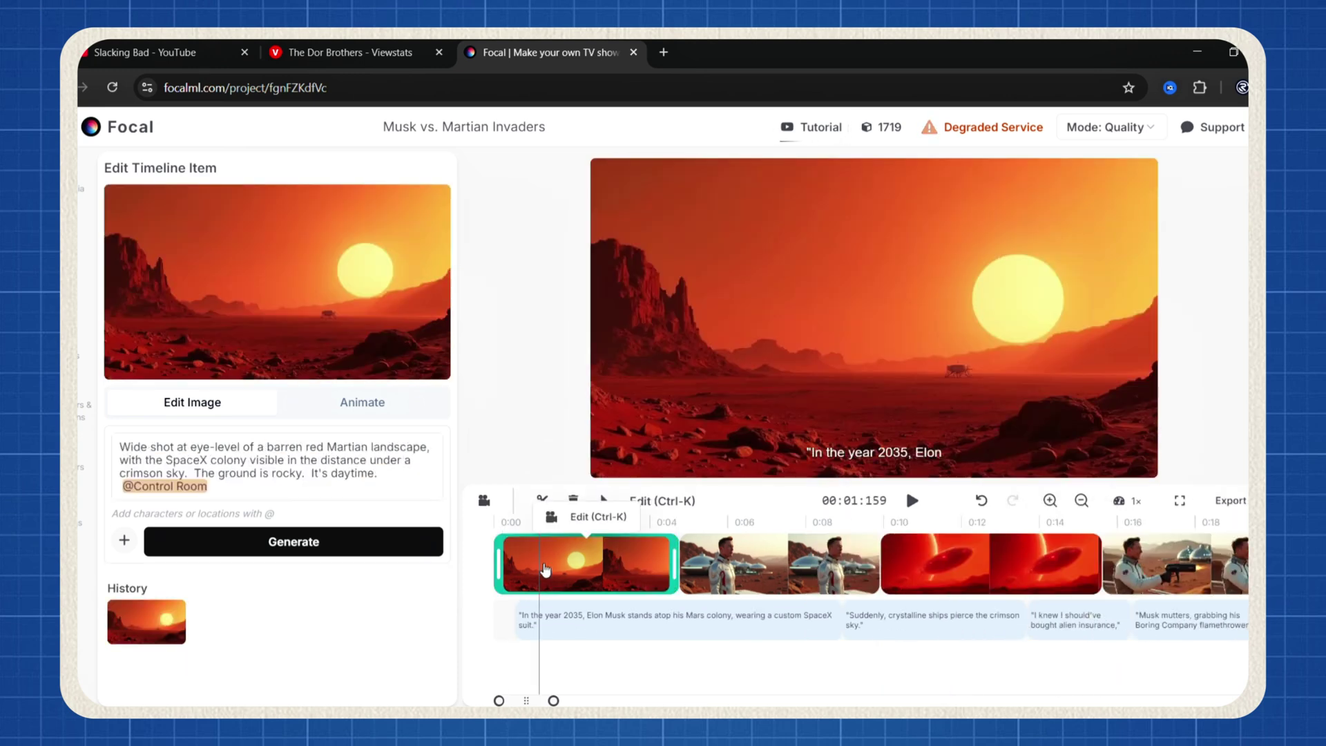
{"action": "left_click", "coordinate": [550, 520]}
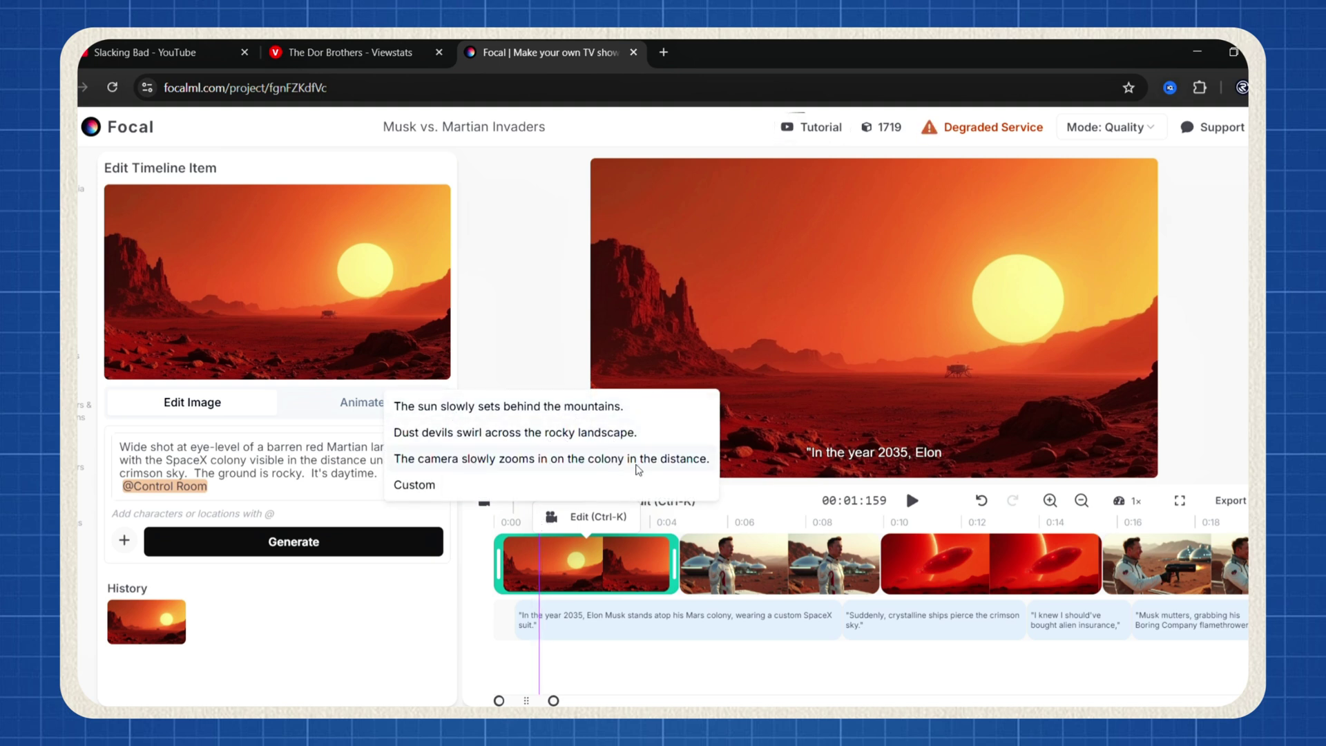
{"action": "left_click", "coordinate": [456, 449]}
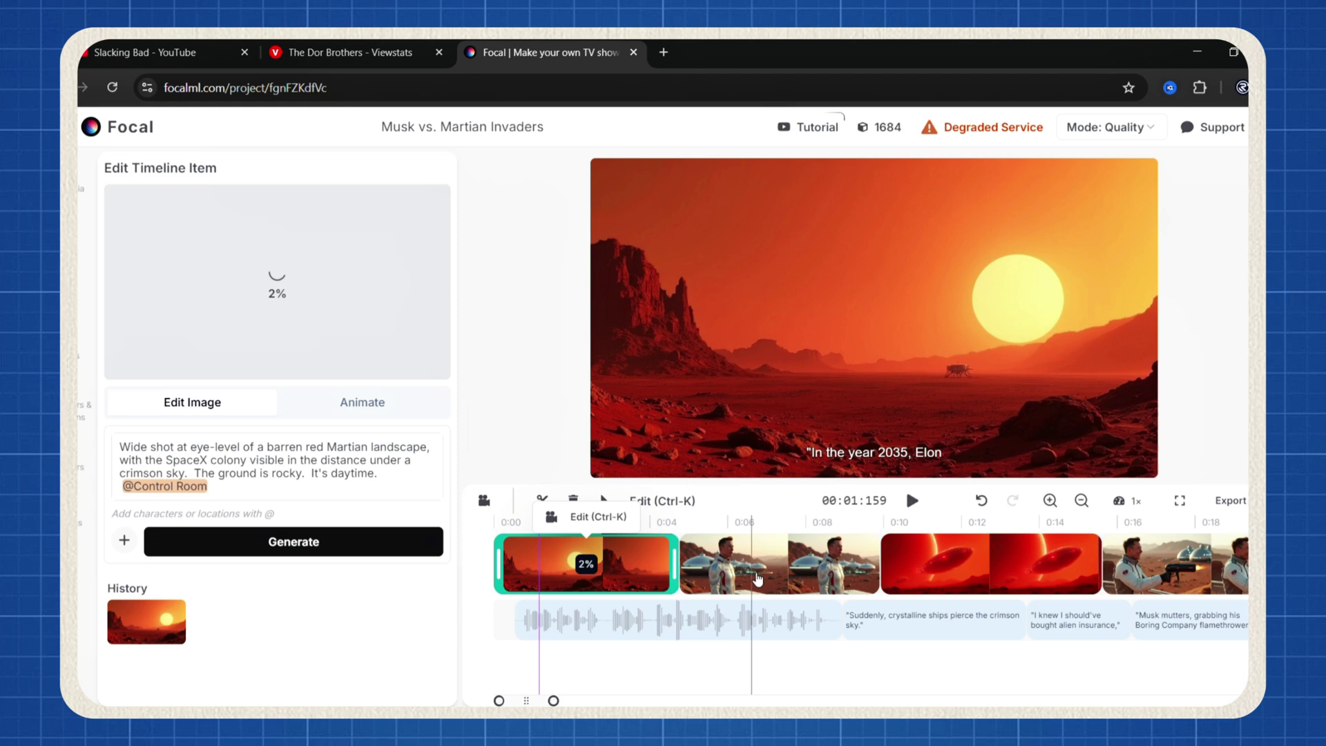
{"action": "left_click", "coordinate": [755, 572]}
{"action": "left_click", "coordinate": [779, 516]}
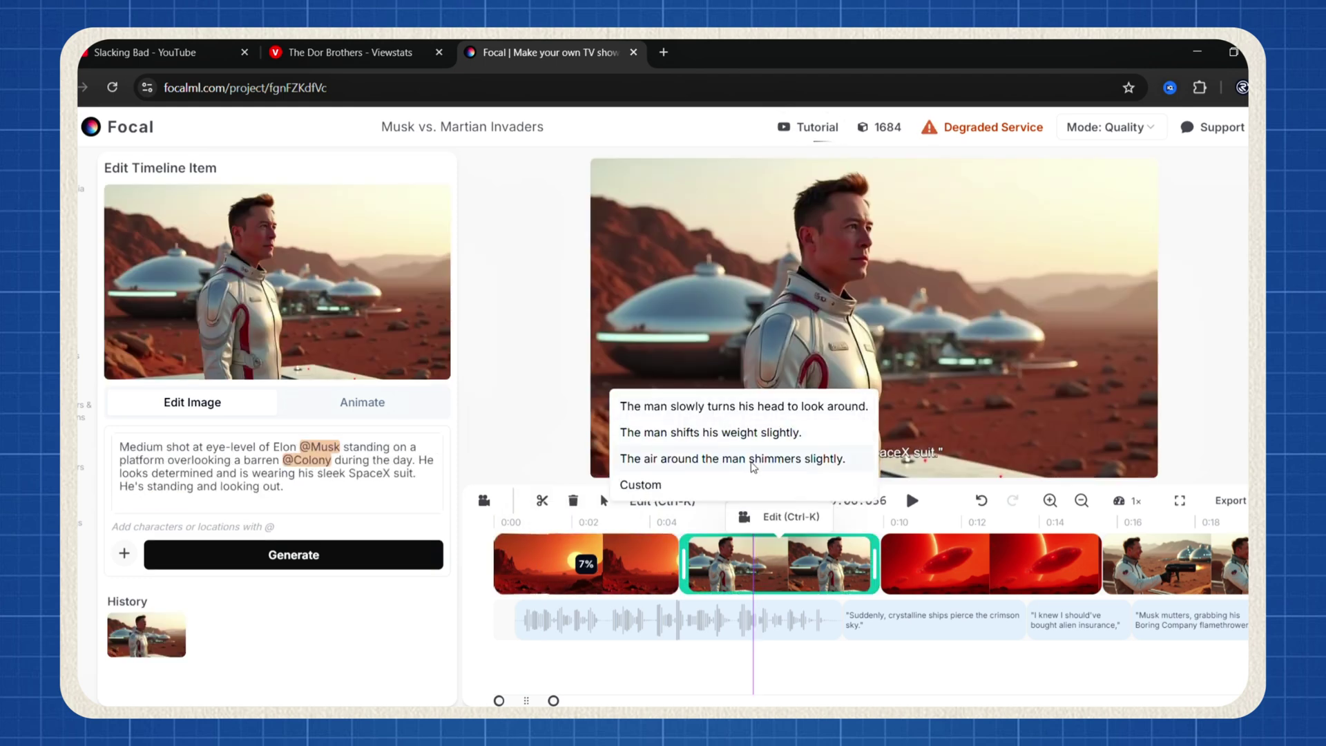
- Apply the weight-shift preset to the Musk shot, then generate a flamethrower sound and place it under that clip
{"action": "left_click", "coordinate": [760, 434]}
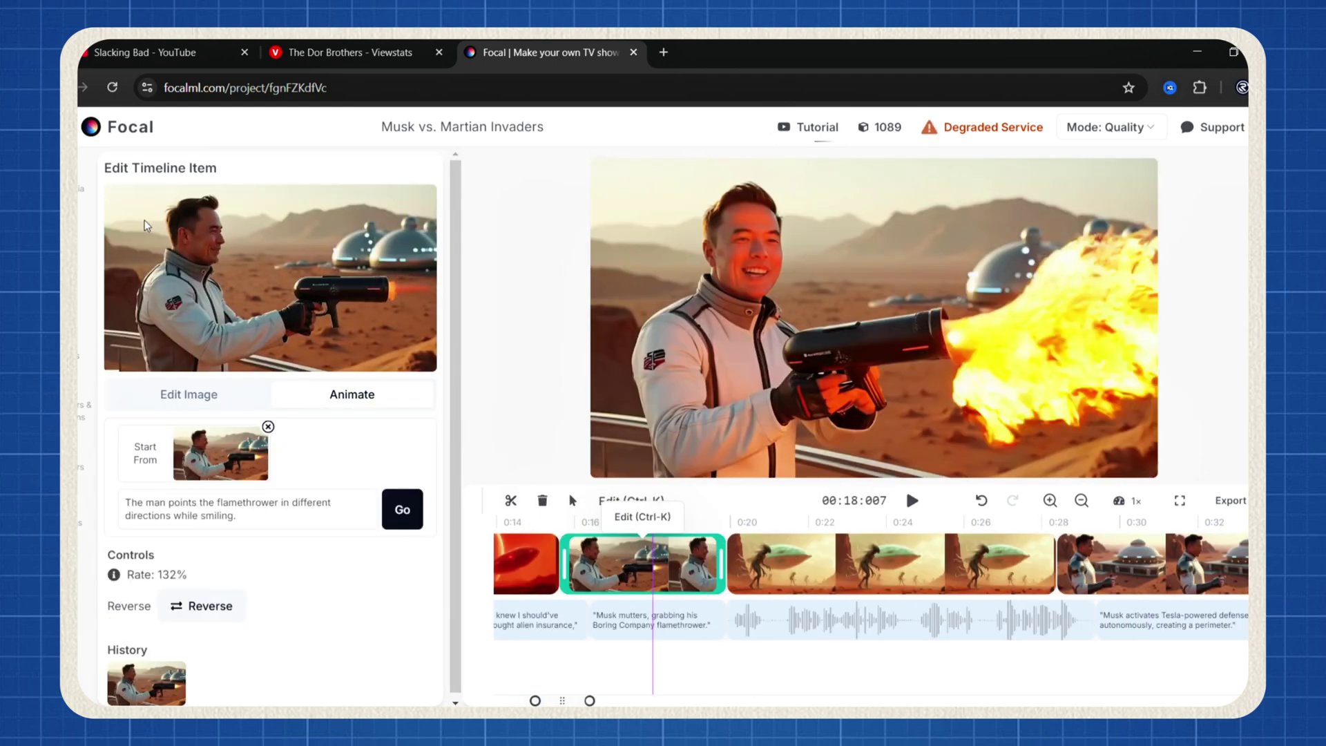
{"action": "left_click", "coordinate": [114, 192]}
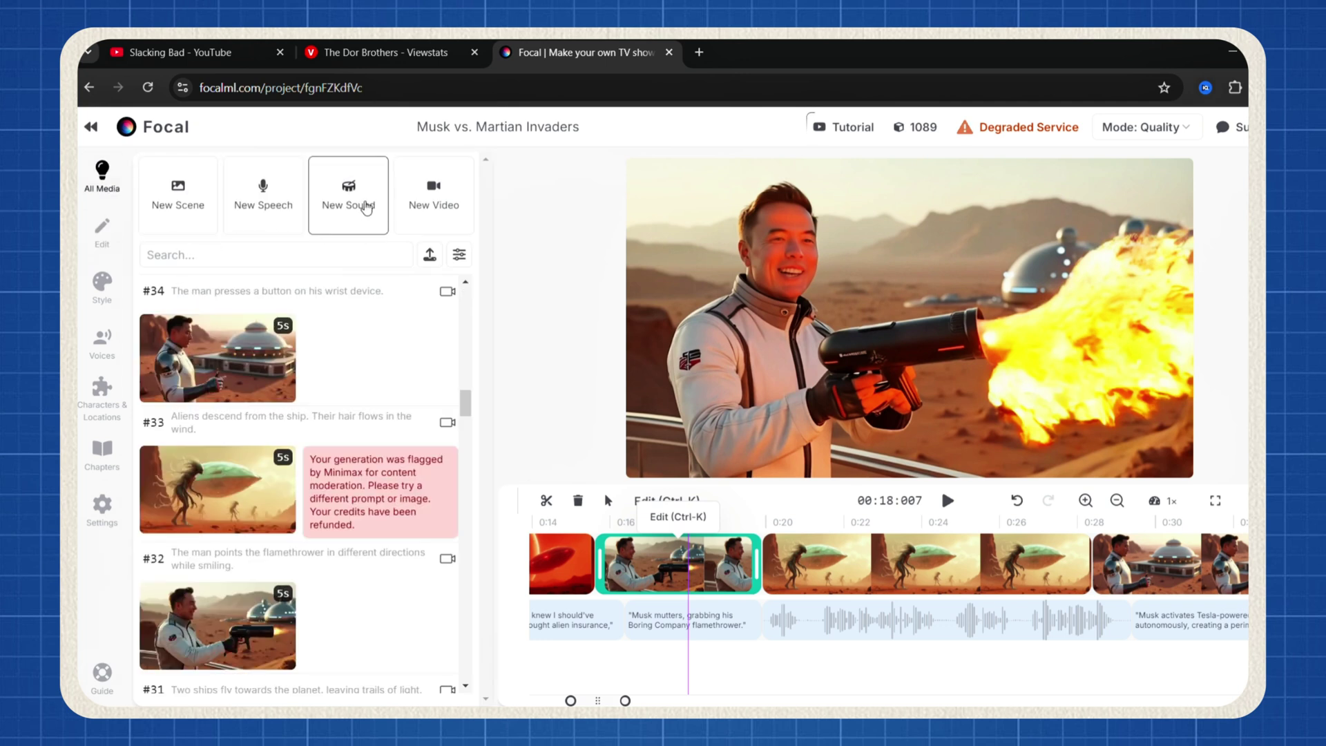
{"action": "left_click", "coordinate": [355, 200]}
{"action": "type", "text": "FLAME THROWER SOUND EFFECT"}
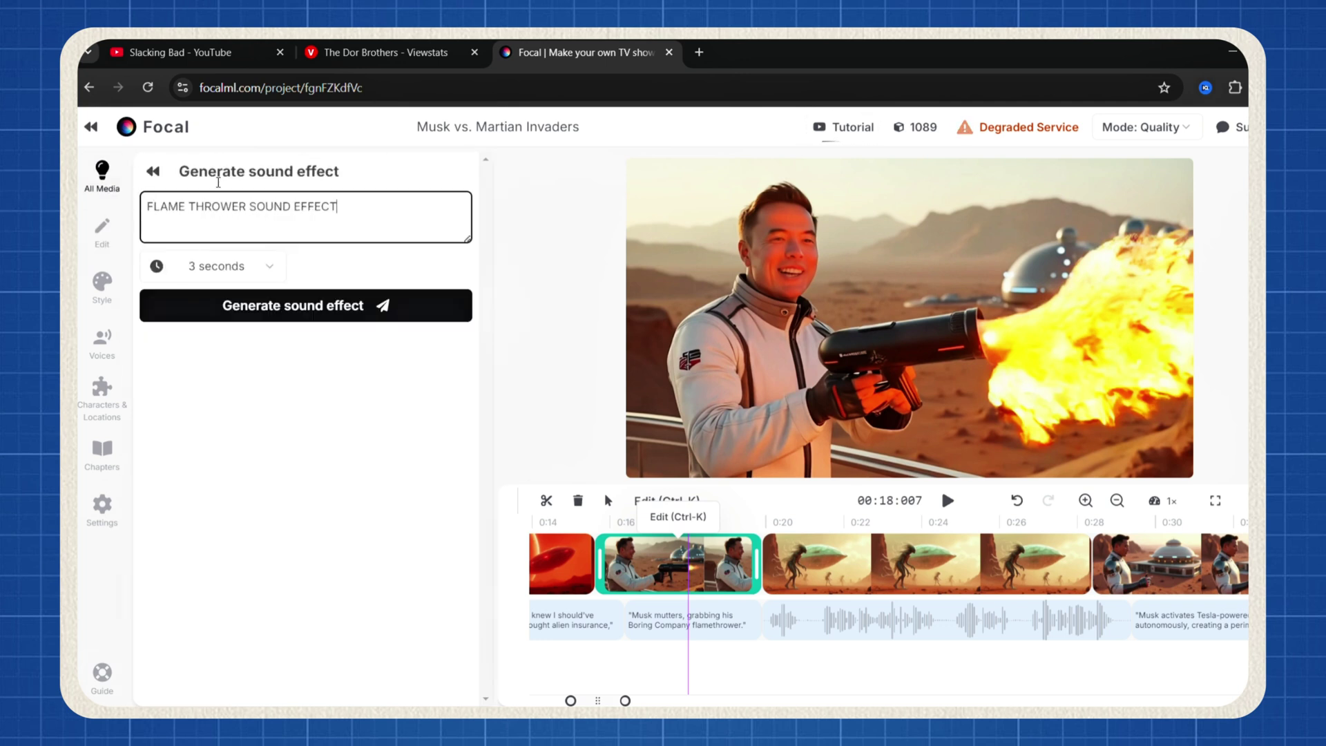
{"action": "left_click", "coordinate": [218, 305]}
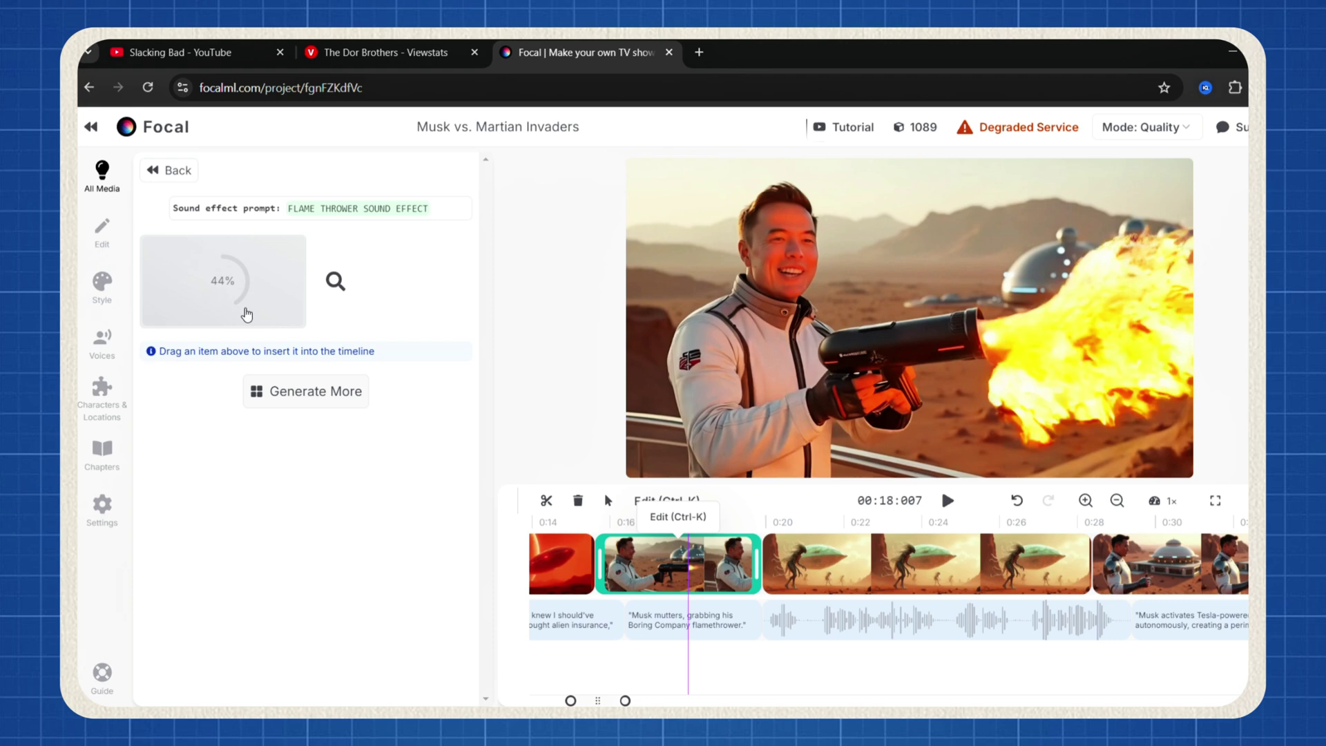
{"action": "left_click_drag", "start_coordinate": [225, 266], "coordinate": [621, 665]}
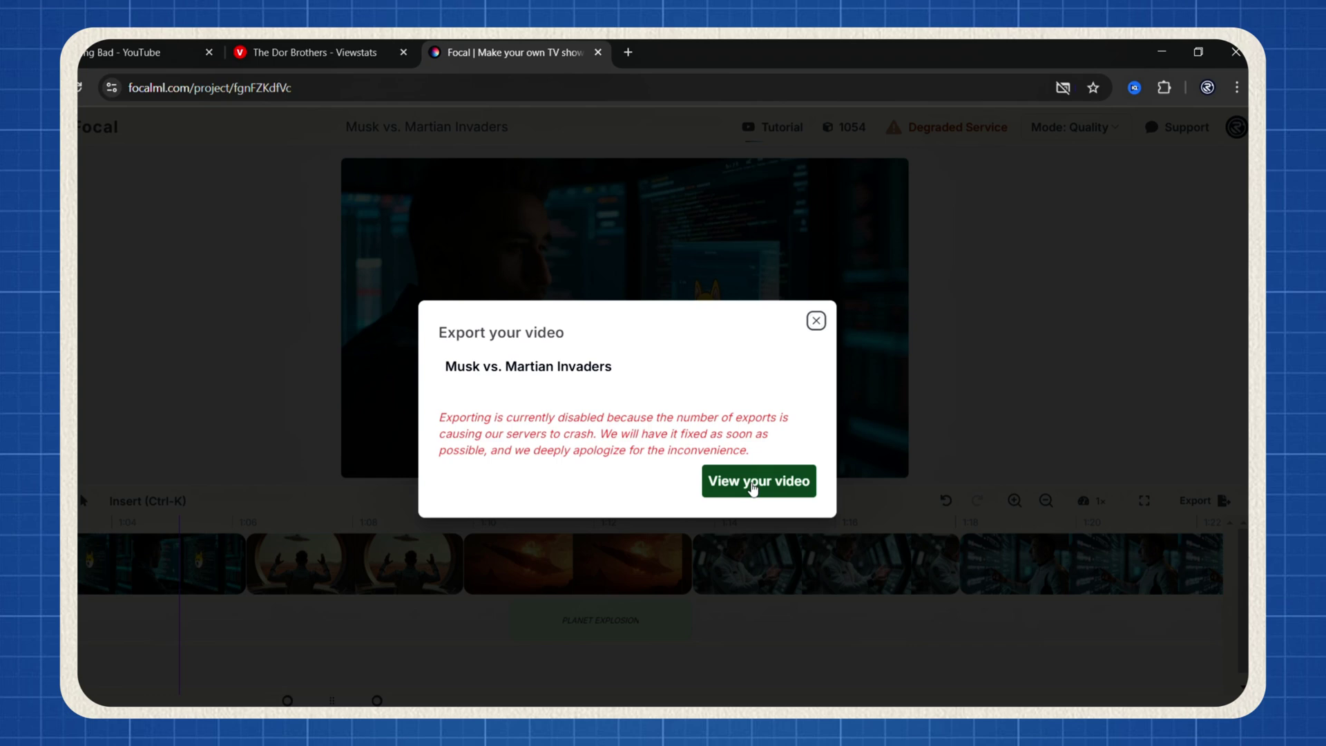
- Open the exported film's watch page and download it from the player's options menu
{"action": "left_click", "coordinate": [758, 481]}
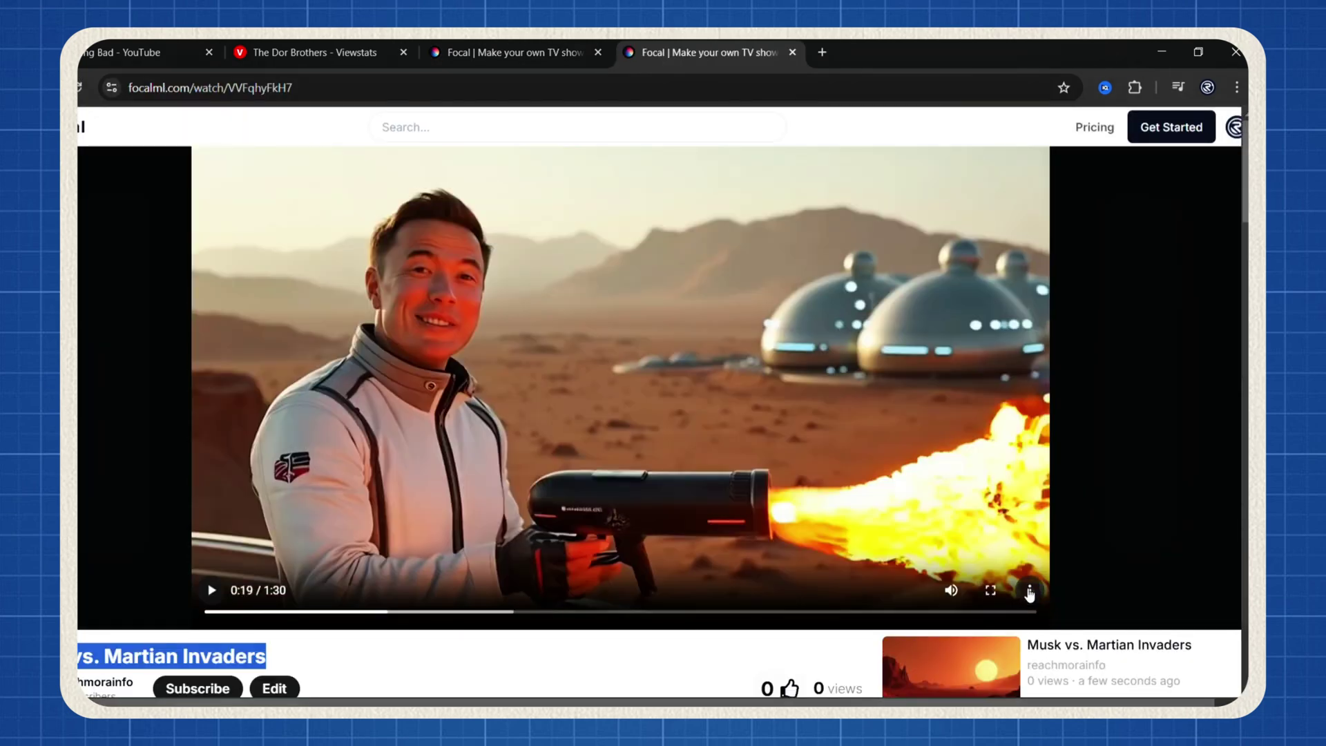
{"action": "left_click", "coordinate": [1030, 592]}
{"action": "left_click", "coordinate": [936, 497]}
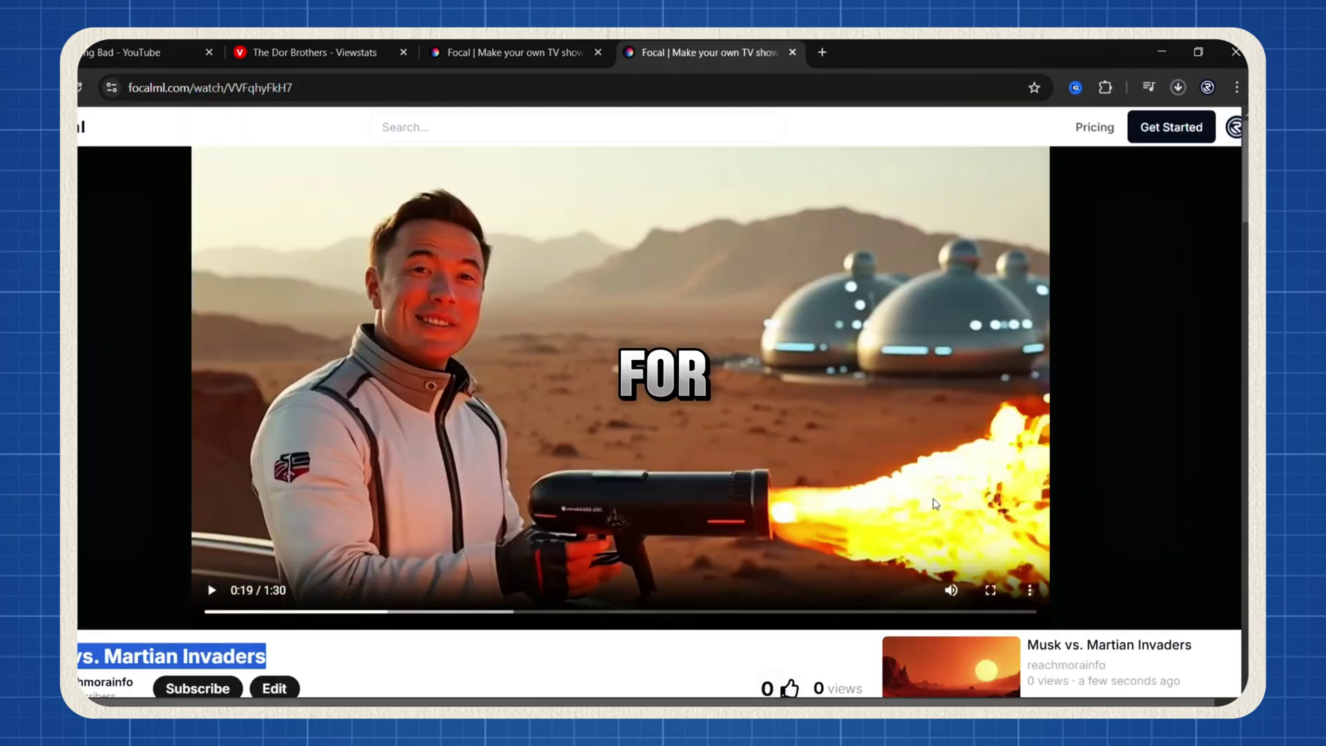